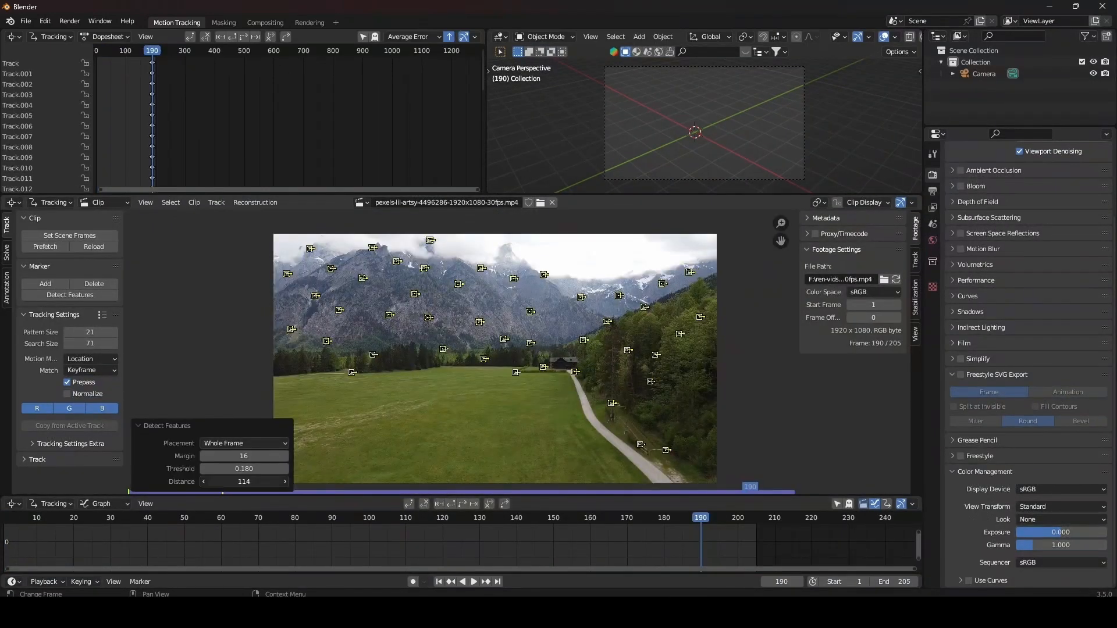
# - Adjust the feature detection distance and delete the track whose curve dips sharply near frame 130
pyautogui.moveTo(244, 482); pyautogui.dragTo(260, 482)
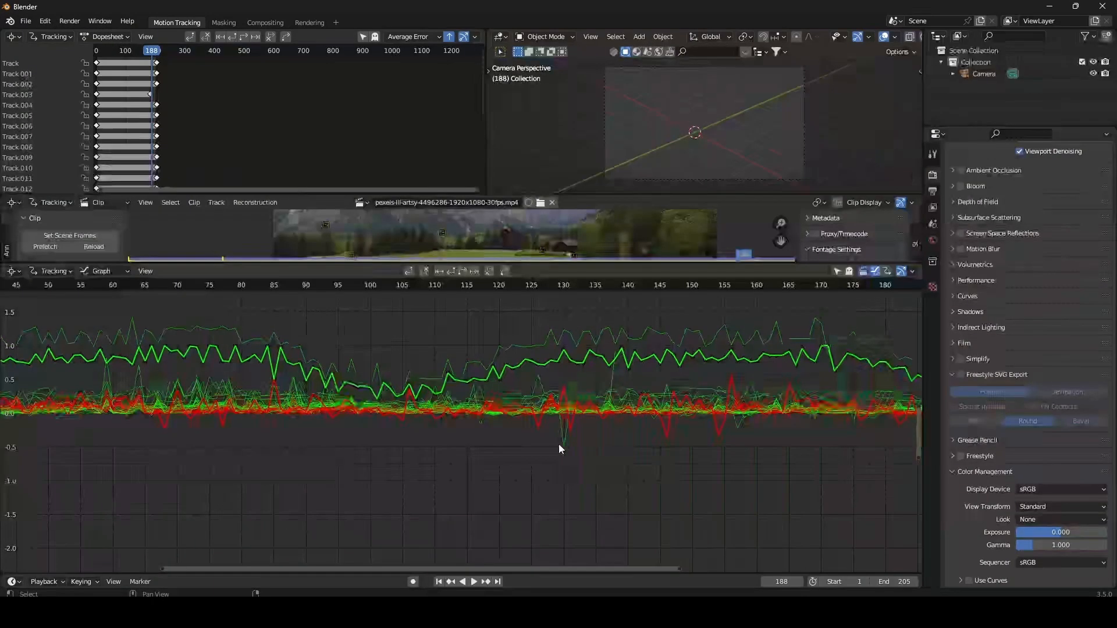
pyautogui.click(561, 446)
pyautogui.press('x')
pyautogui.click(581, 438)
pyautogui.scroll(-5, 669, 441)
pyautogui.moveTo(698, 441); pyautogui.dragTo(646, 438, button='middle')
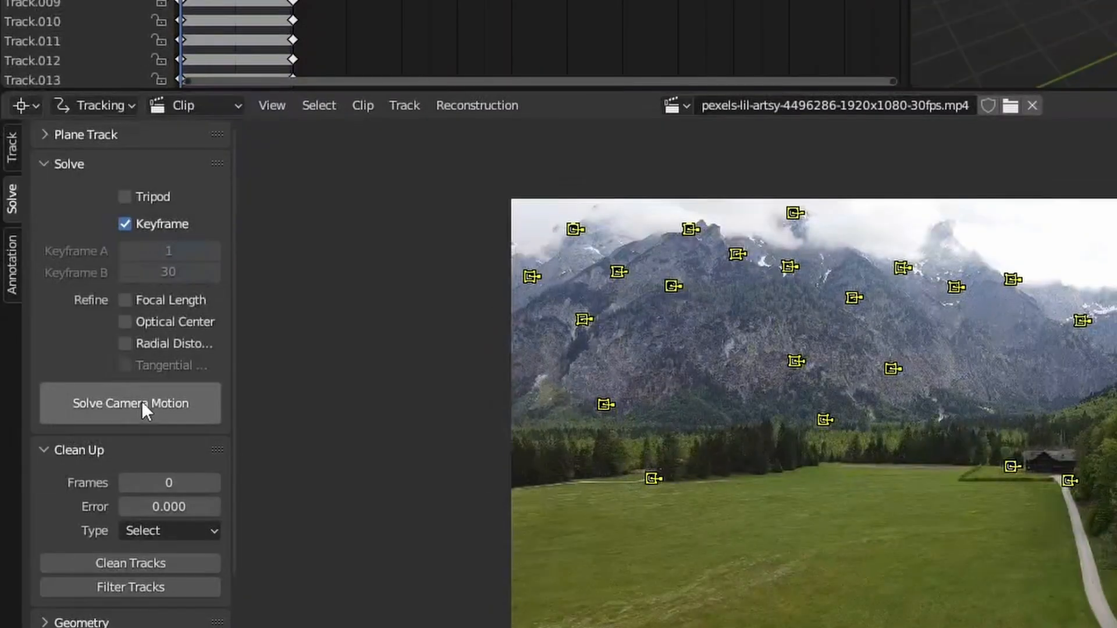
# - Solve the camera motion from the tracked markers
pyautogui.click(141, 402)
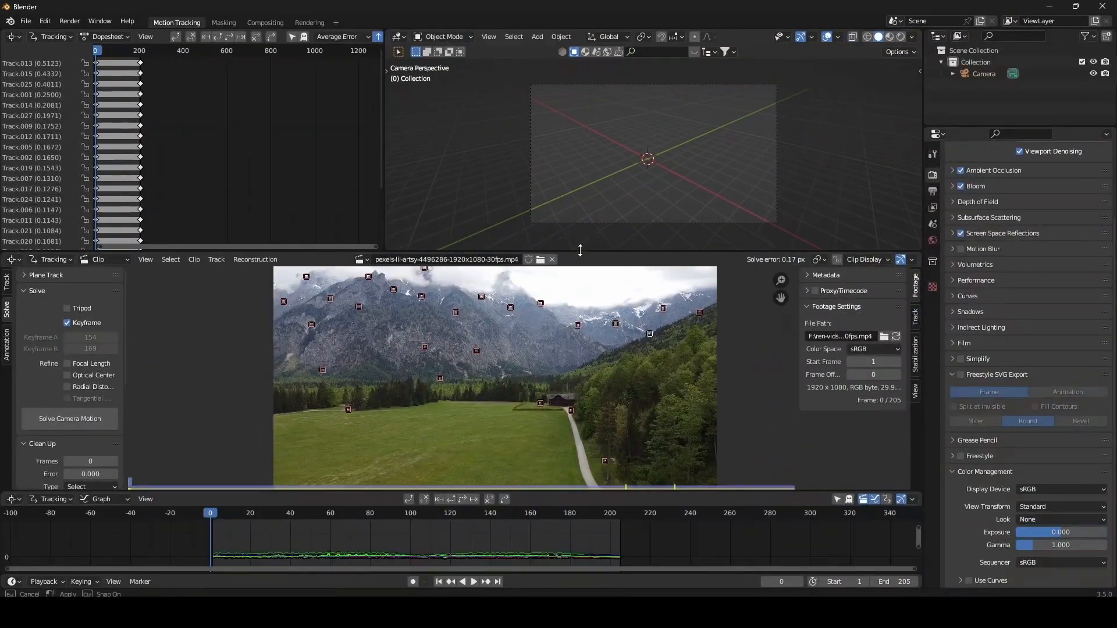
pyautogui.scroll(-6, 29, 427)
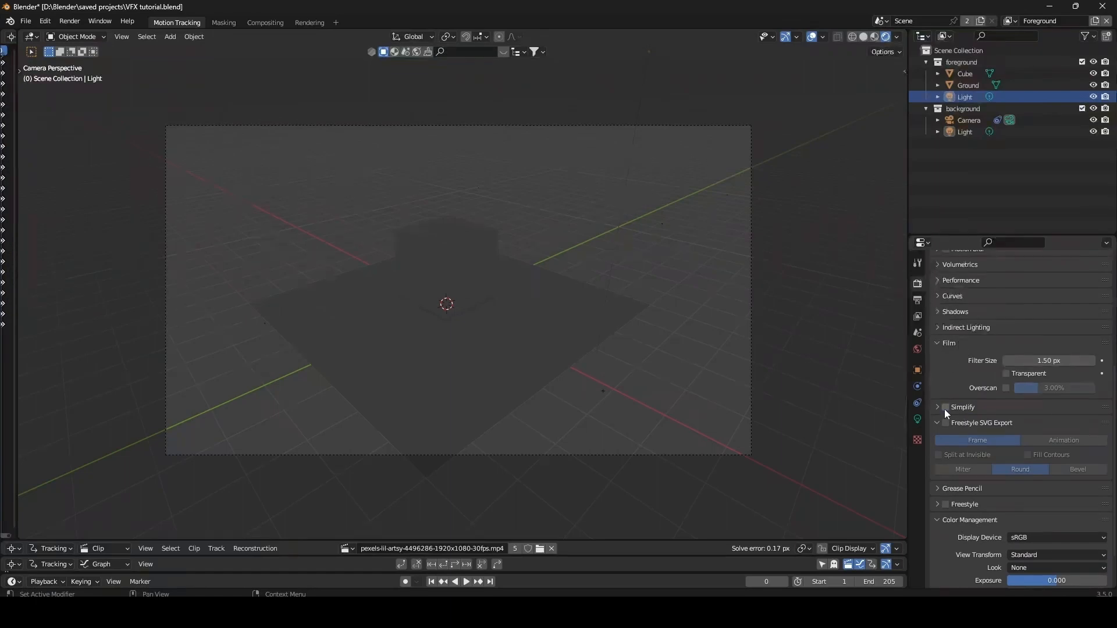
pyautogui.click(943, 407)
pyautogui.scroll(-2, 944, 414)
pyautogui.click(953, 444)
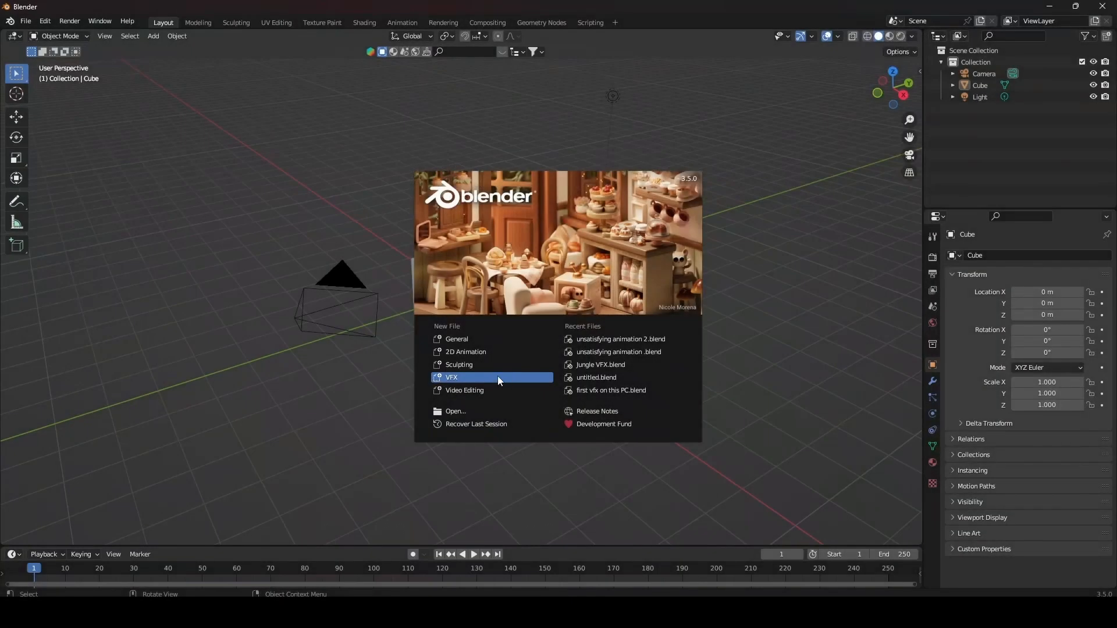
pyautogui.click(475, 381)
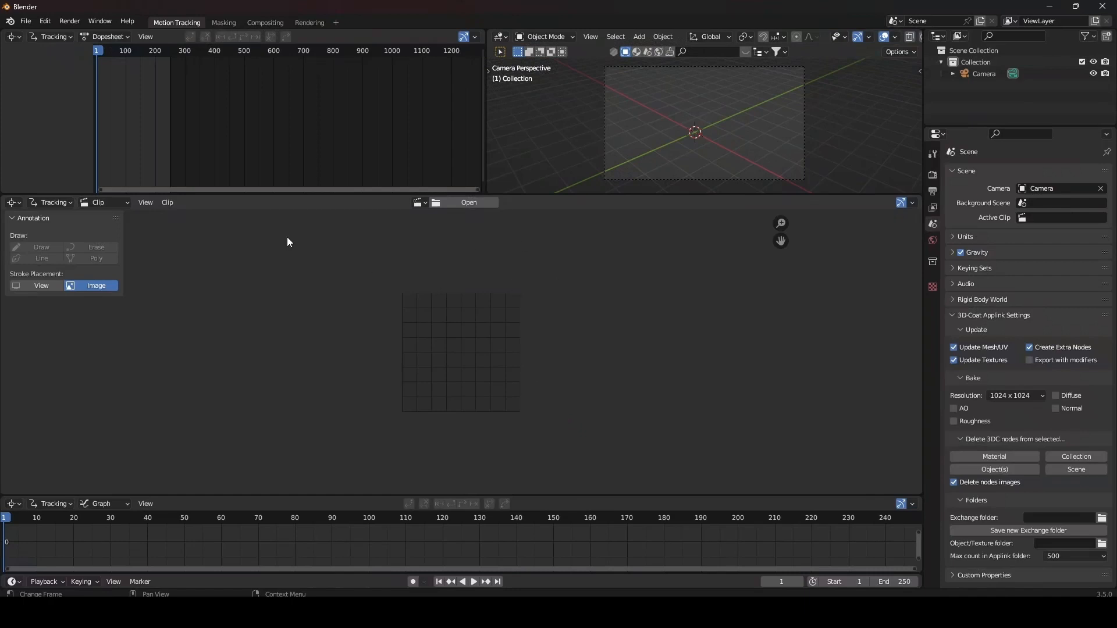
pyautogui.click(466, 204)
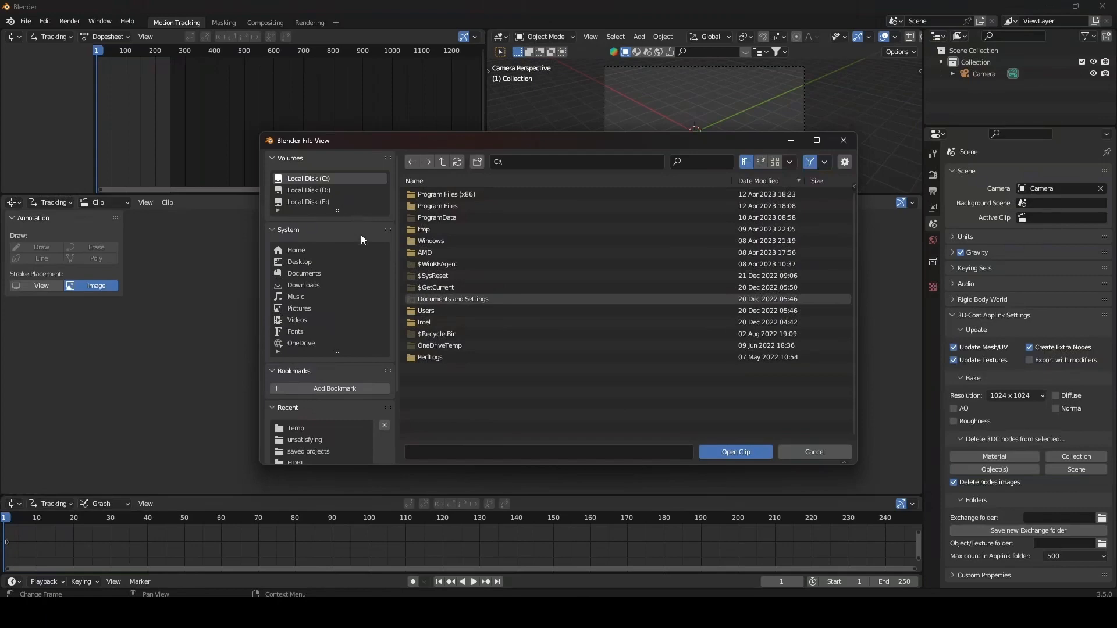
pyautogui.click(321, 202)
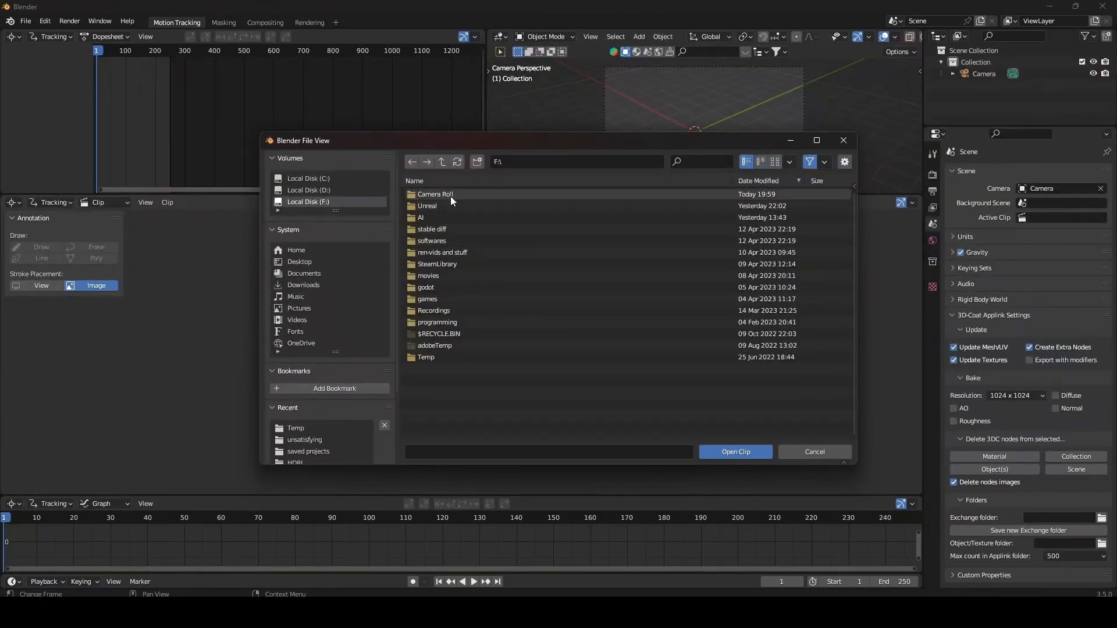
pyautogui.doubleClick(451, 251)
pyautogui.doubleClick(436, 206)
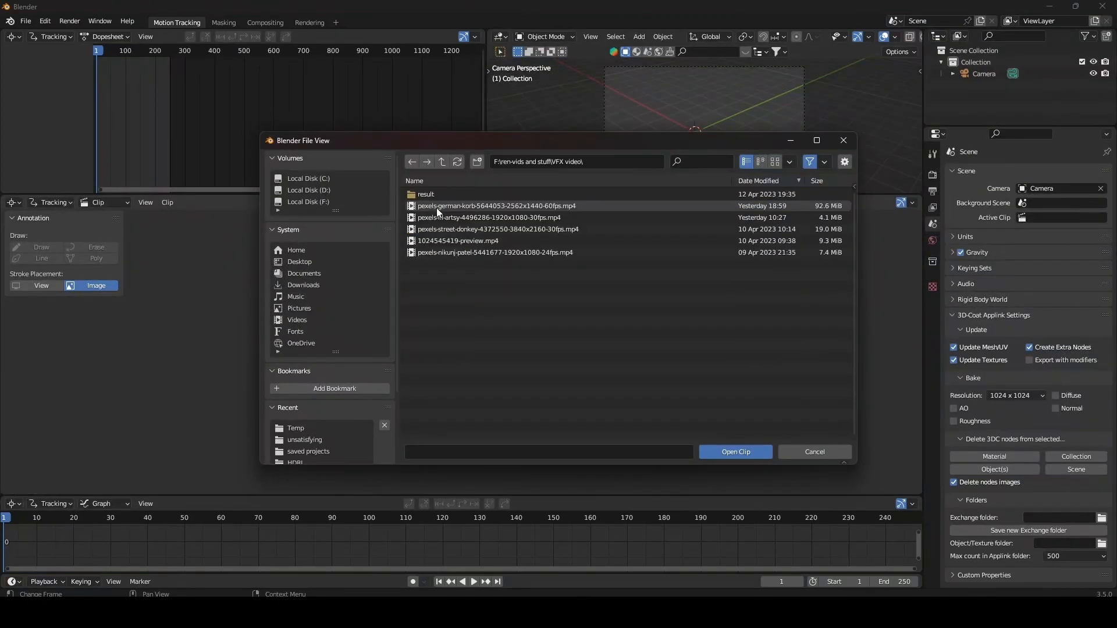
pyautogui.click(772, 162)
pyautogui.click(618, 233)
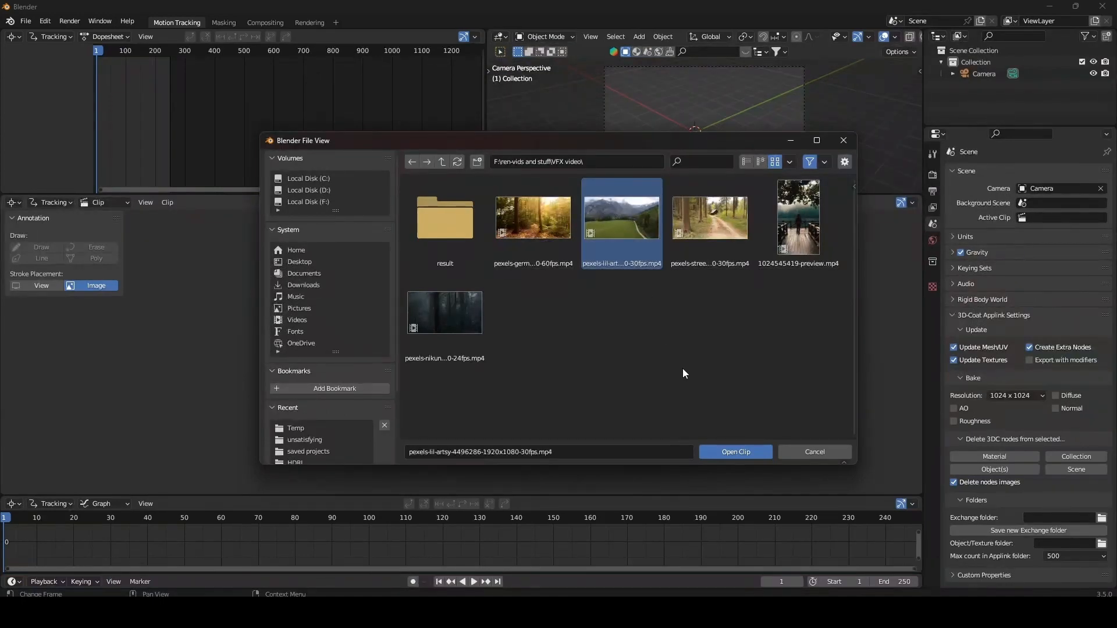
pyautogui.click(724, 450)
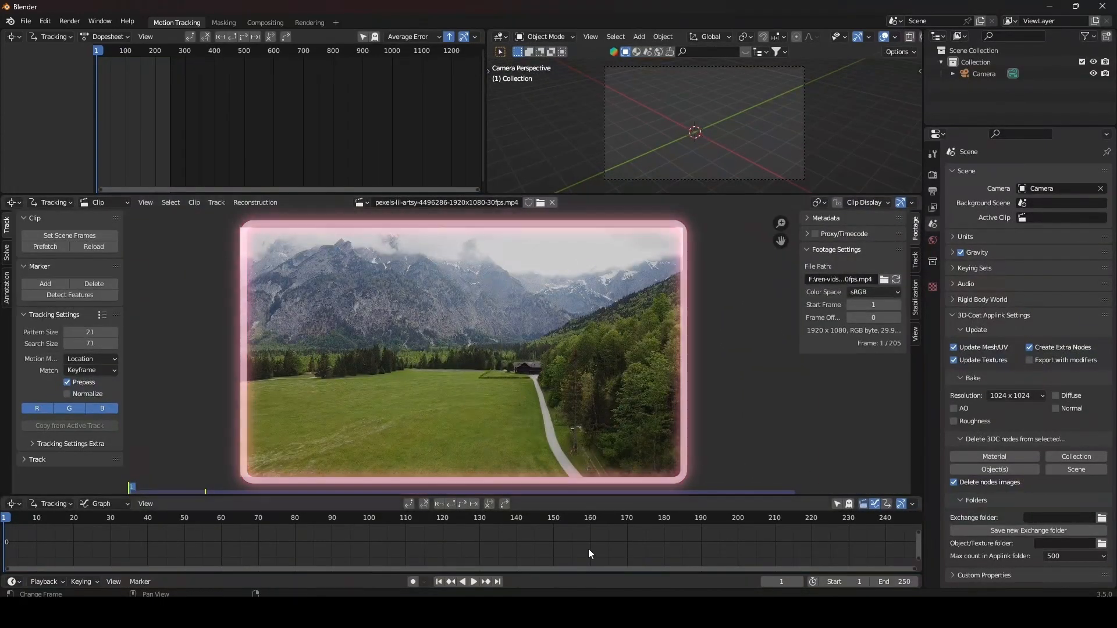
# - Switch to VLC media player and compare the original footage's colours with the loaded clip
pyautogui.moveTo(558, 612)
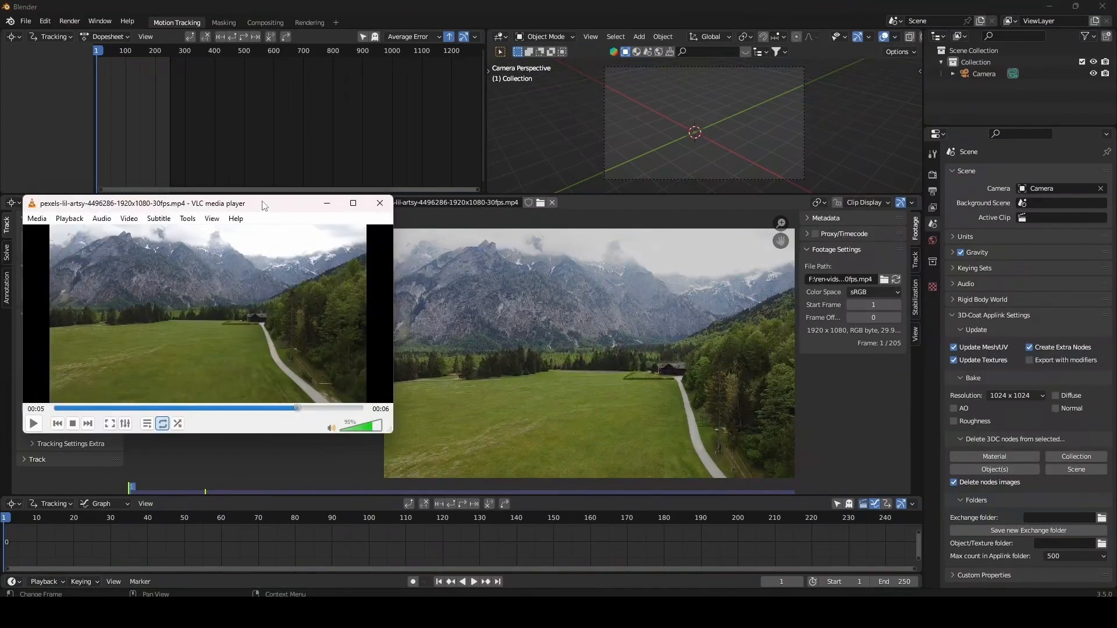
pyautogui.moveTo(262, 205)
pyautogui.mouseDown()
pyautogui.moveTo(234, 209)
pyautogui.moveTo(244, 209)
pyautogui.mouseUp()
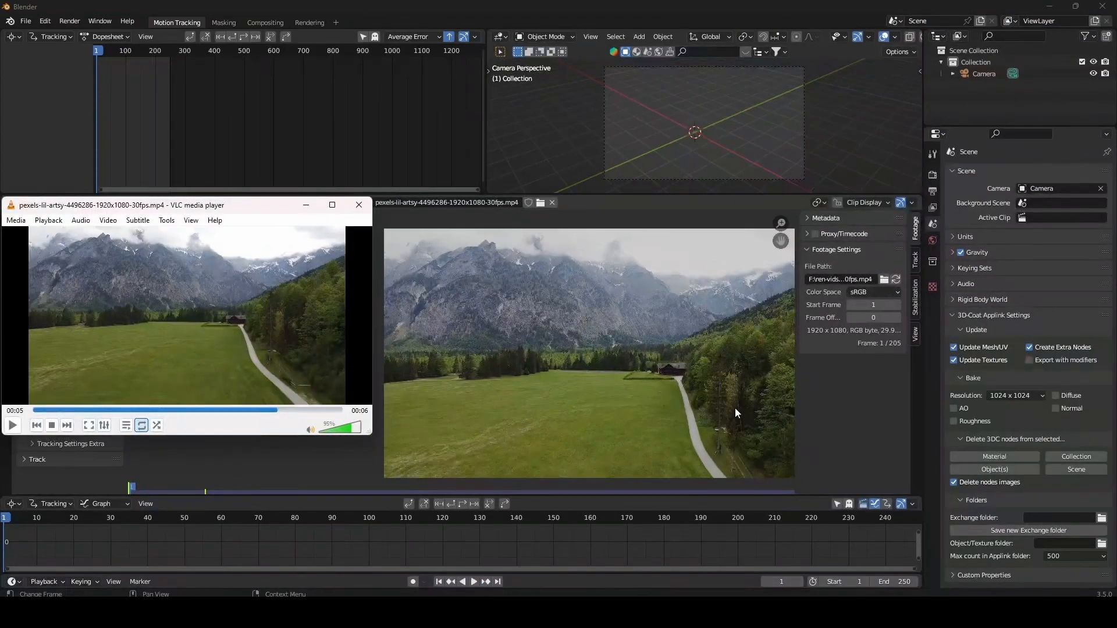
pyautogui.click(474, 357)
# - Set the colour management view transform to Standard in the render settings
pyautogui.click(932, 176)
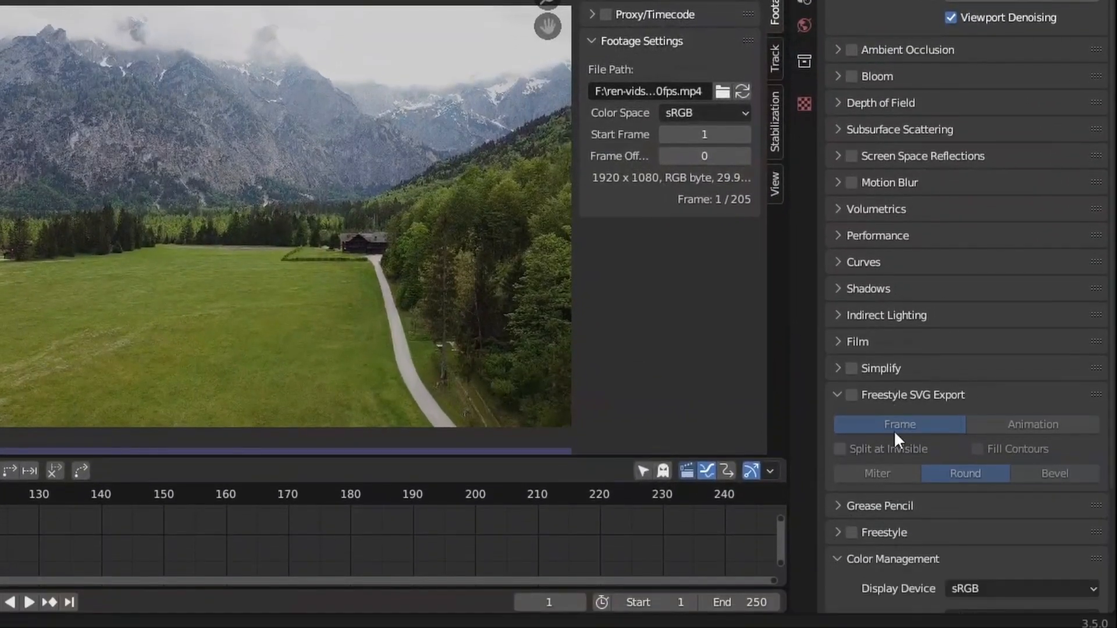
pyautogui.scroll(-5, 899, 397)
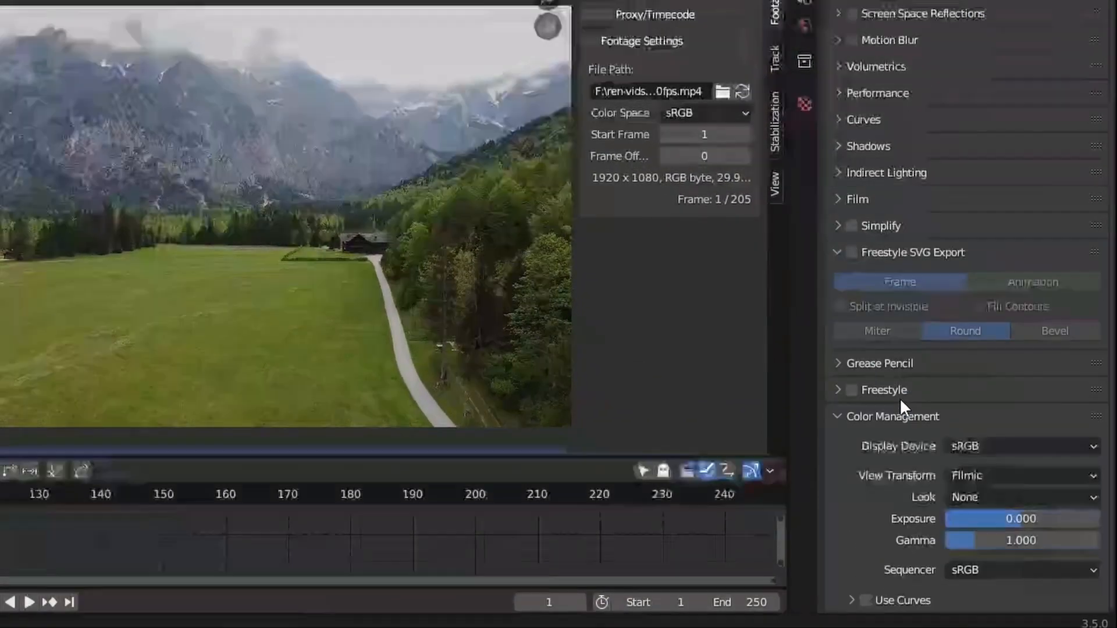
pyautogui.click(1064, 477)
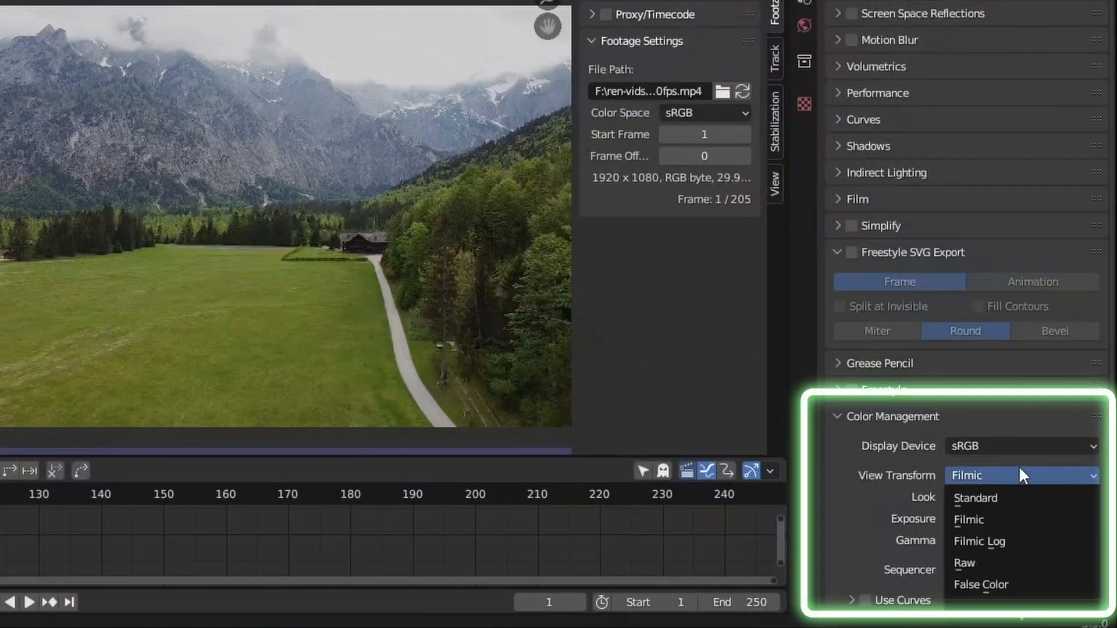
pyautogui.click(986, 498)
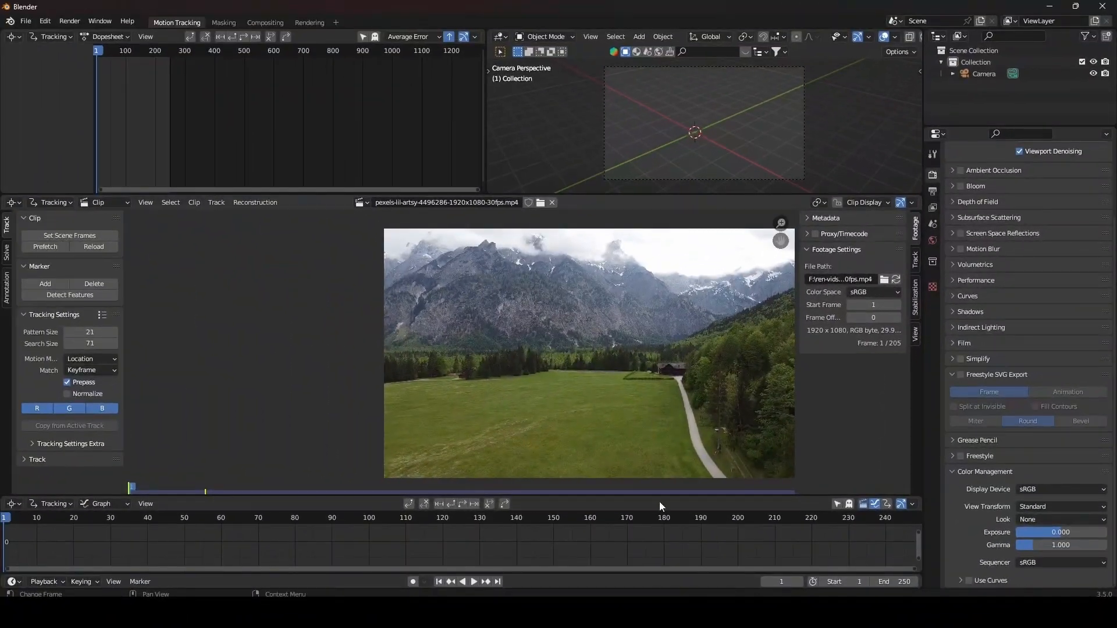
pyautogui.click(667, 612)
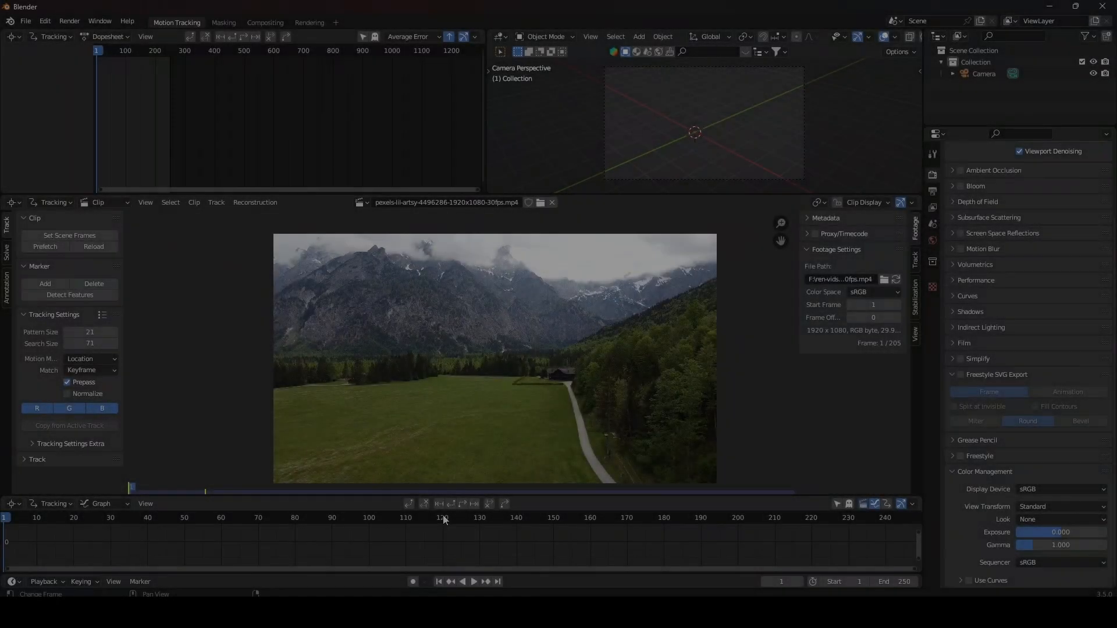
# - Play the loaded clip and scrub to frame 205 to check where the footage ends
pyautogui.click(474, 582)
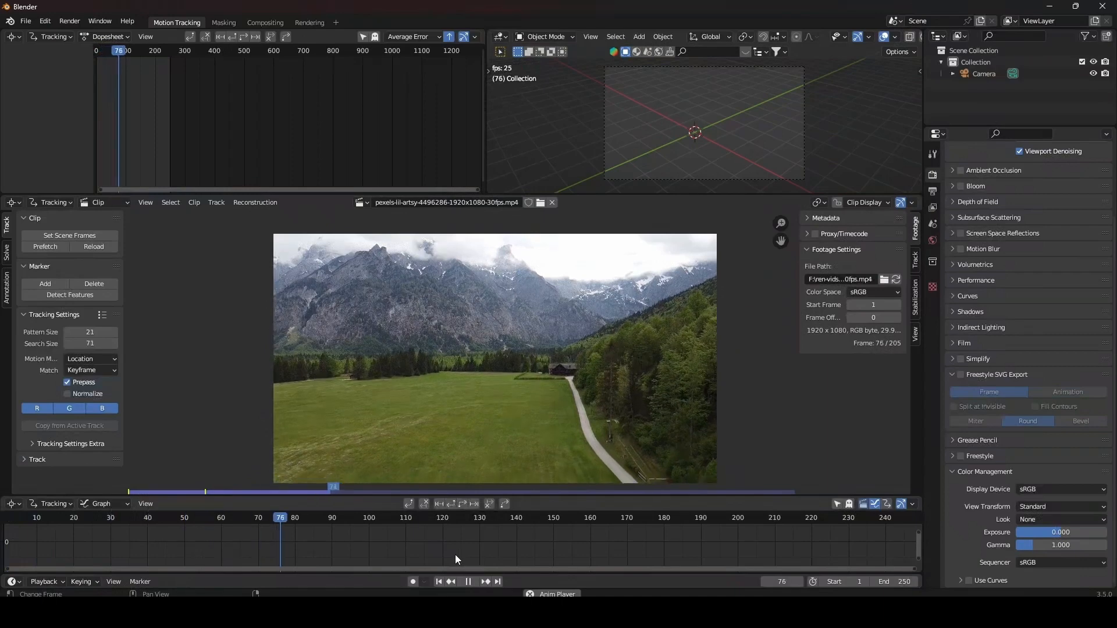
pyautogui.click(471, 582)
pyautogui.moveTo(803, 520); pyautogui.dragTo(757, 522)
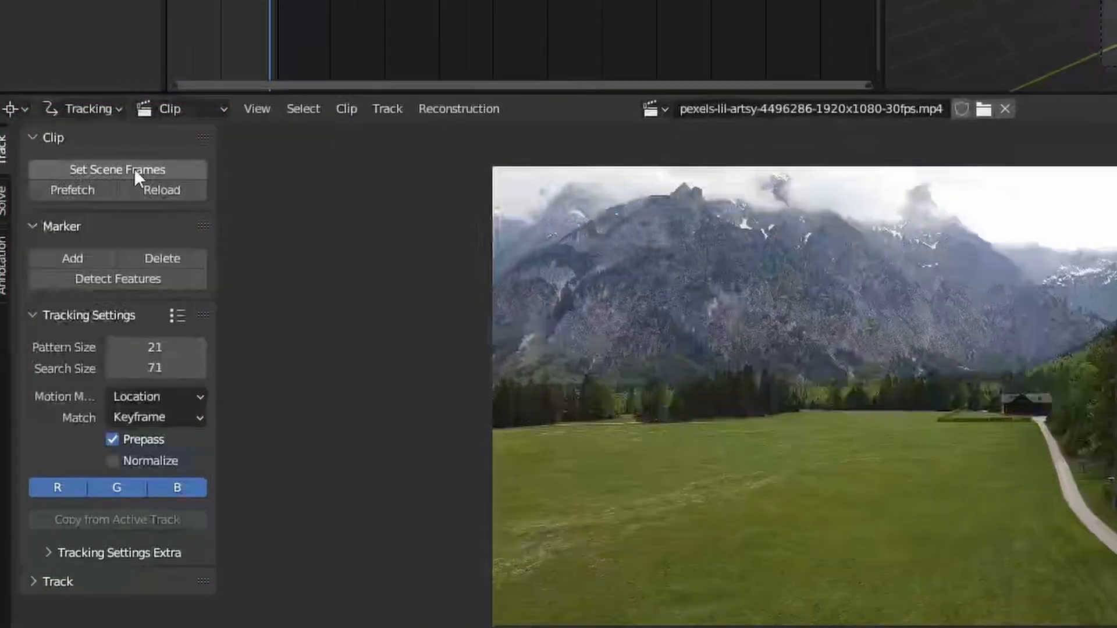
# - Detect trackable features over the whole frame with margin 17, threshold 0.180 and distance 157
pyautogui.click(142, 277)
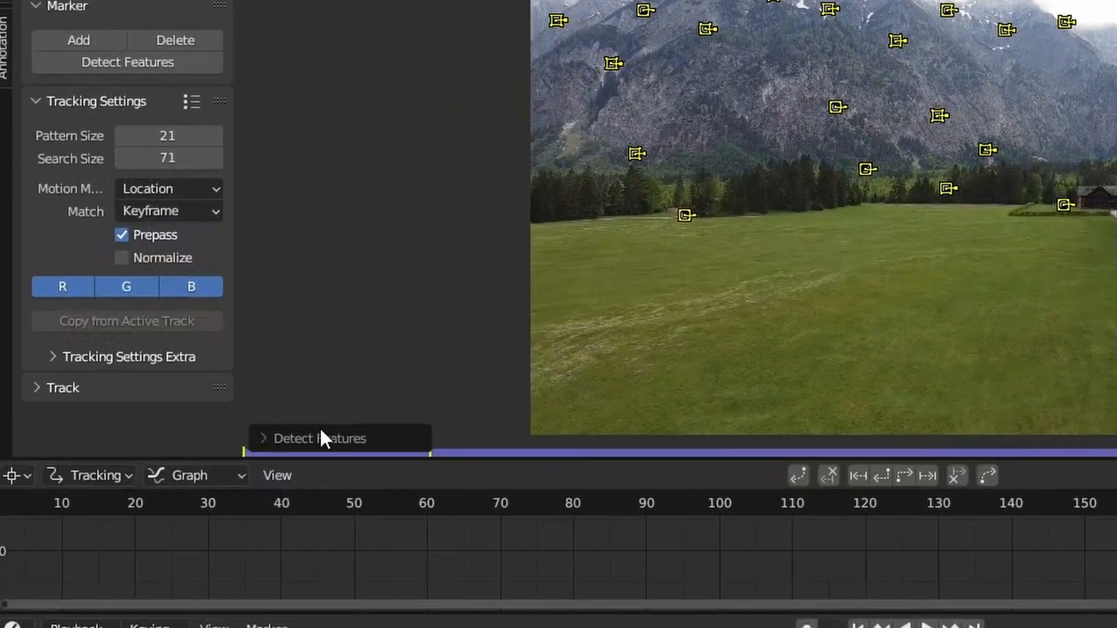
pyautogui.click(168, 485)
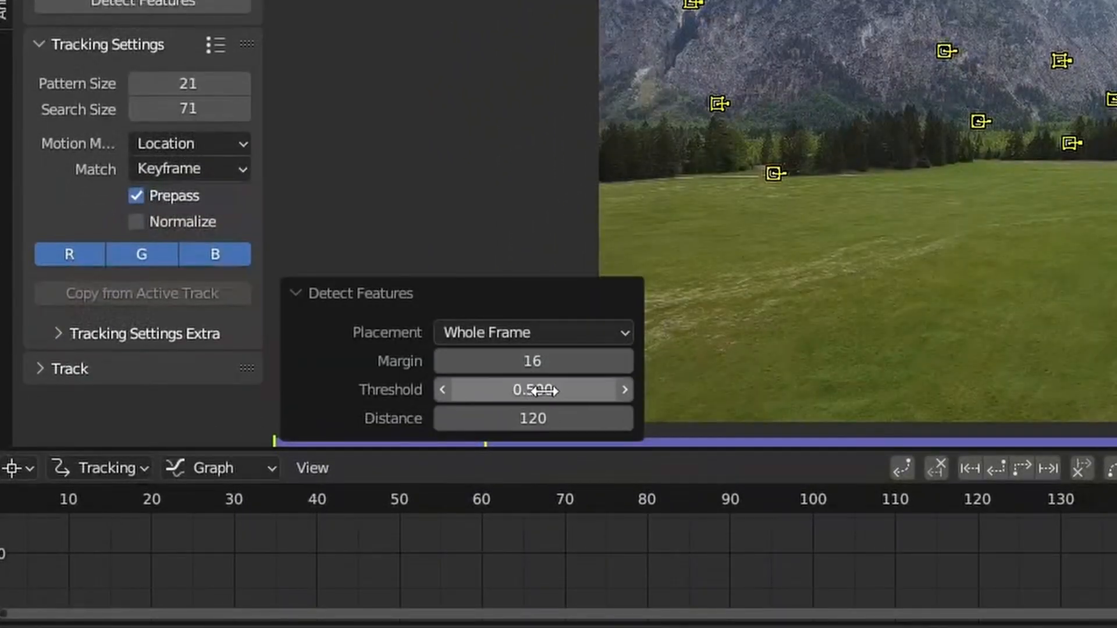
pyautogui.moveTo(545, 391); pyautogui.dragTo(512, 392)
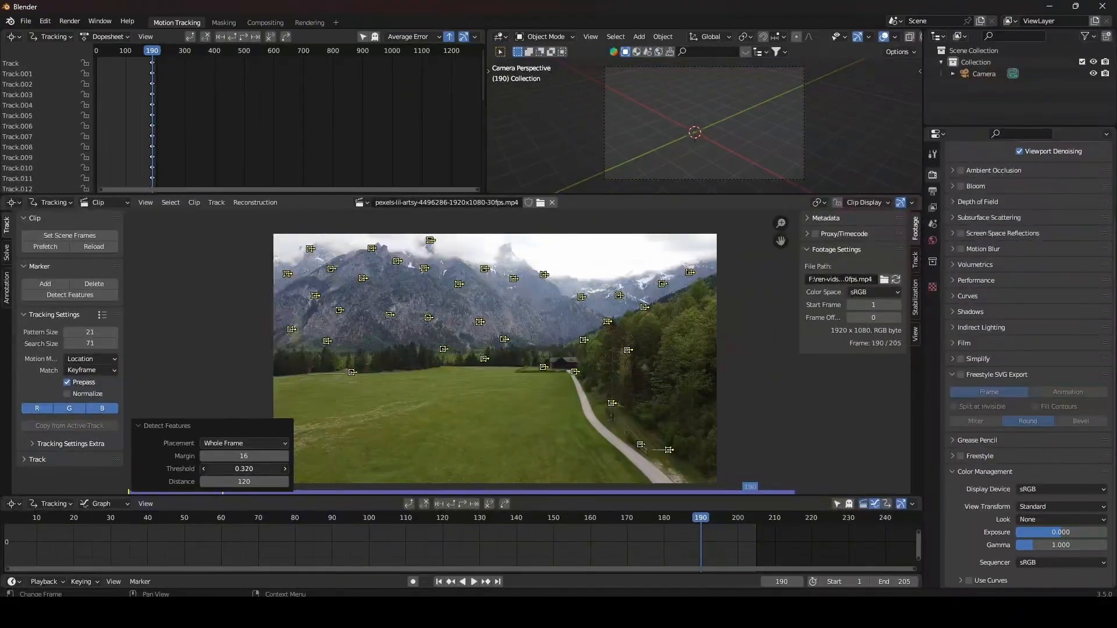
pyautogui.moveTo(250, 468); pyautogui.dragTo(237, 468)
pyautogui.moveTo(240, 482); pyautogui.dragTo(251, 482)
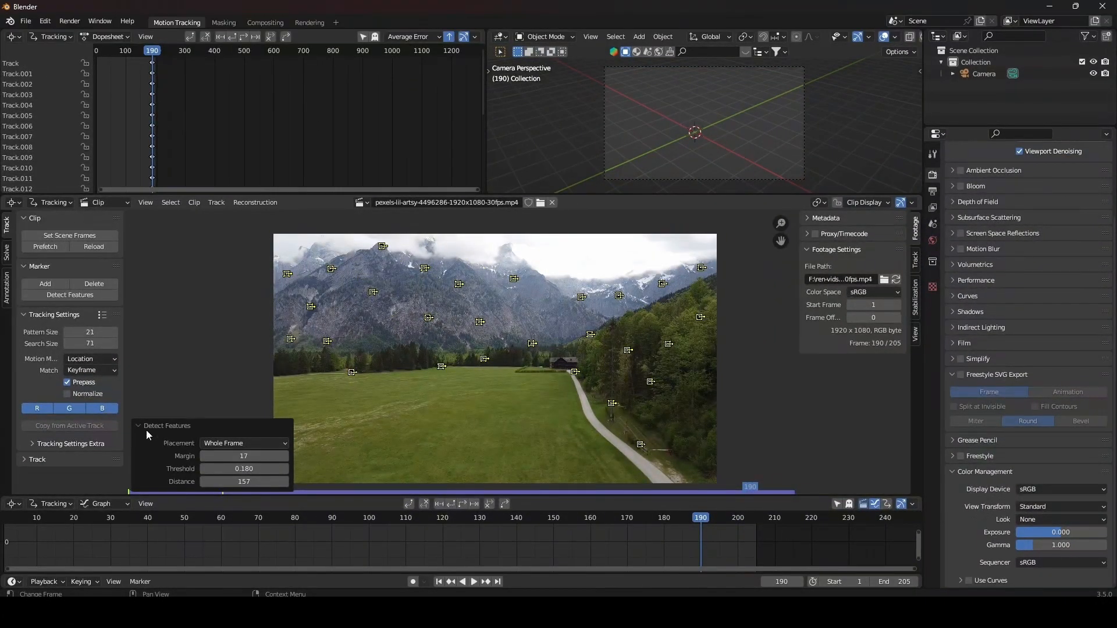
# - Return to the start of the clip and track the detected markers forward through the footage
pyautogui.hotkey('shift', 'Left')
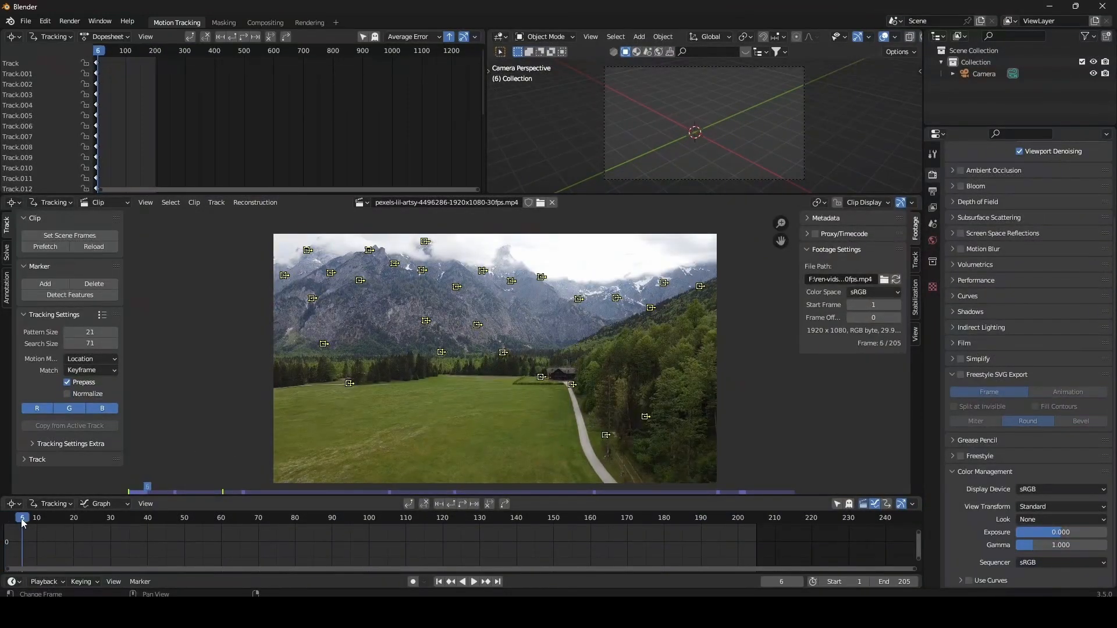
pyautogui.moveTo(29, 520); pyautogui.dragTo(0, 520)
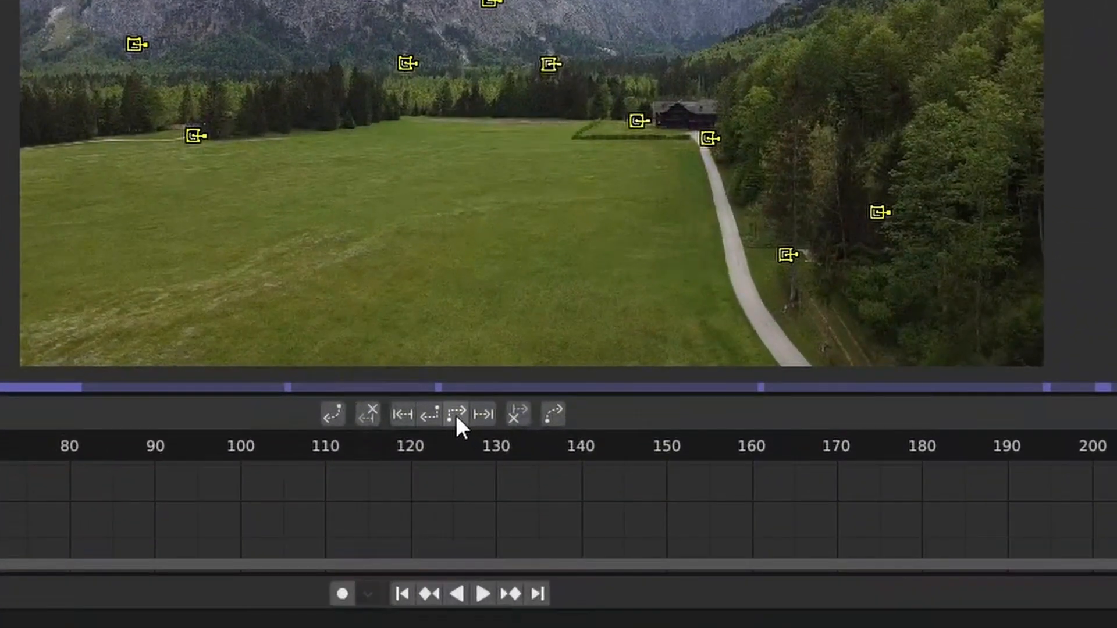
pyautogui.click(455, 414)
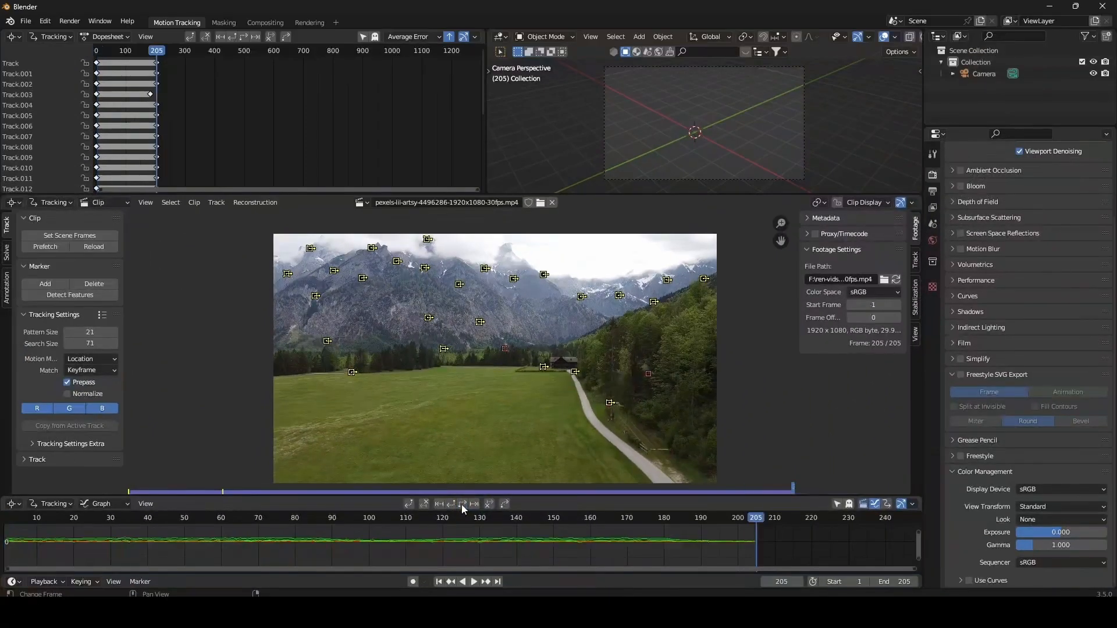
# - Enlarge the tracking graph area and scrub back to frame 188 to check where markers lose their track
pyautogui.moveTo(550, 494); pyautogui.dragTo(570, 458)
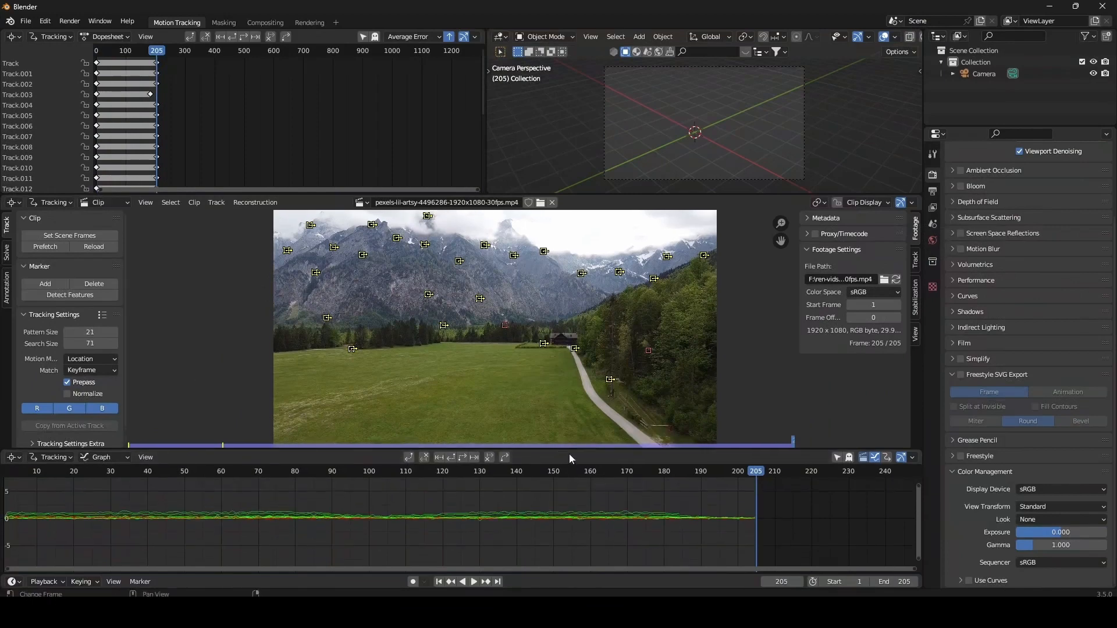
pyautogui.moveTo(766, 477); pyautogui.dragTo(694, 489)
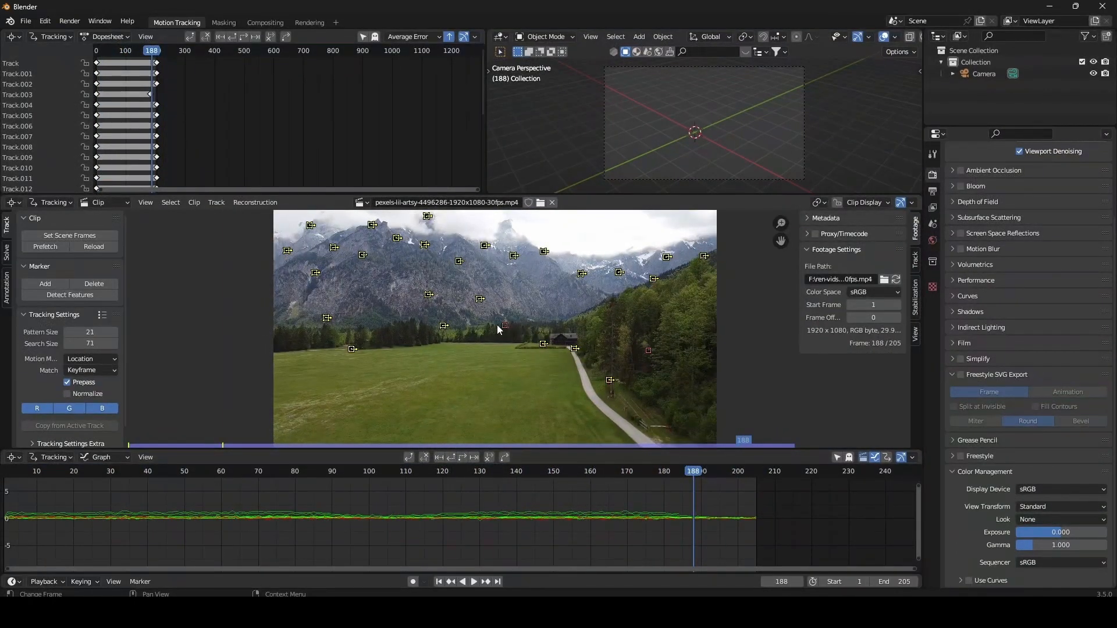
pyautogui.moveTo(766, 477); pyautogui.dragTo(694, 489)
pyautogui.moveTo(568, 449); pyautogui.dragTo(568, 263)
pyautogui.moveTo(569, 451); pyautogui.dragTo(567, 265)
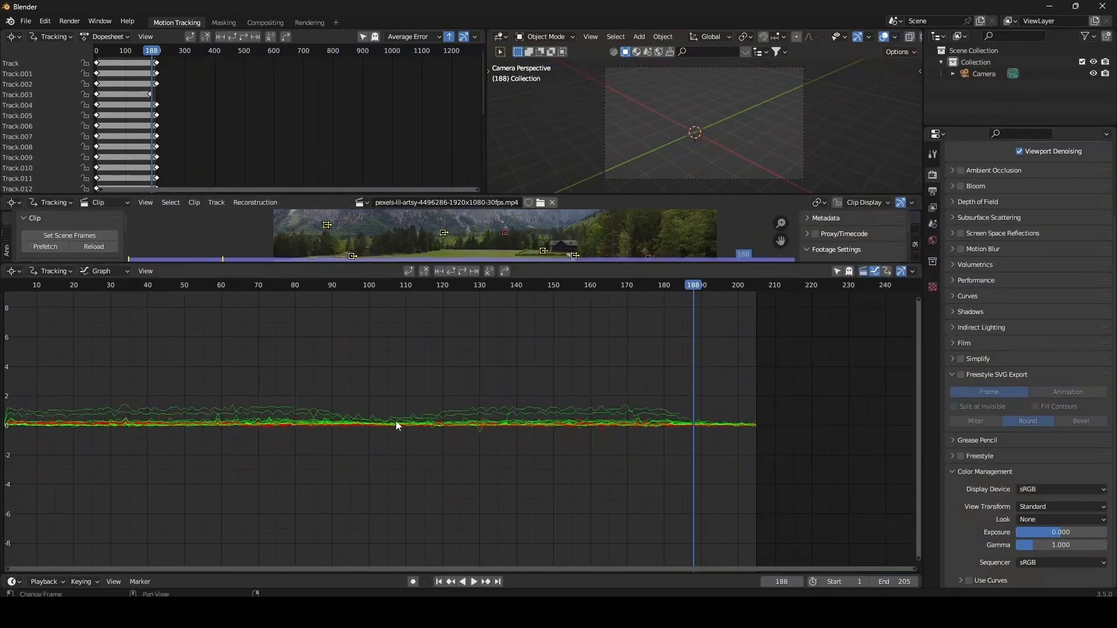
# - Examine the track curves over the whole frame range for spikes and outliers
pyautogui.moveTo(391, 422); pyautogui.dragTo(627, 420, button='middle')
pyautogui.scroll(6, 468, 436)
pyautogui.scroll(7, 468, 444)
pyautogui.moveTo(267, 454); pyautogui.dragTo(557, 463, button='middle')
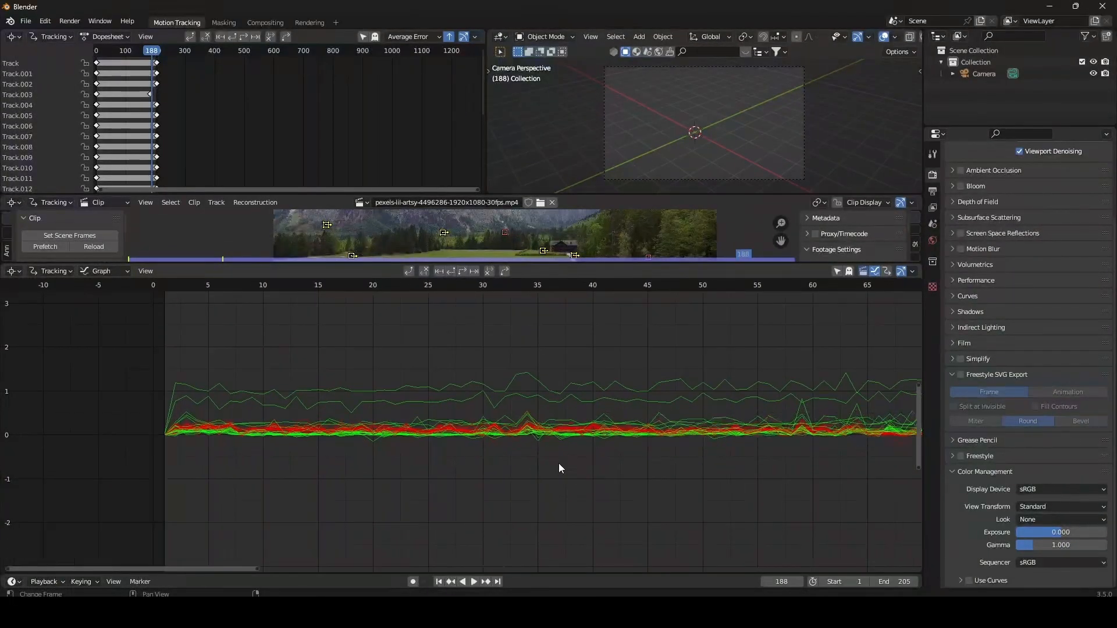
pyautogui.scroll(-5, 756, 456)
pyautogui.moveTo(779, 448); pyautogui.dragTo(399, 442, button='middle')
pyautogui.scroll(-12, 401, 440)
pyautogui.moveTo(555, 450); pyautogui.dragTo(619, 414, button='middle')
pyautogui.keyDown('ctrl'); pyautogui.moveTo(495, 423); pyautogui.dragTo(507, 337, button='middle'); pyautogui.keyUp('ctrl')
pyautogui.moveTo(529, 484); pyautogui.dragTo(506, 431, button='middle')
pyautogui.scroll(2, 649, 431)
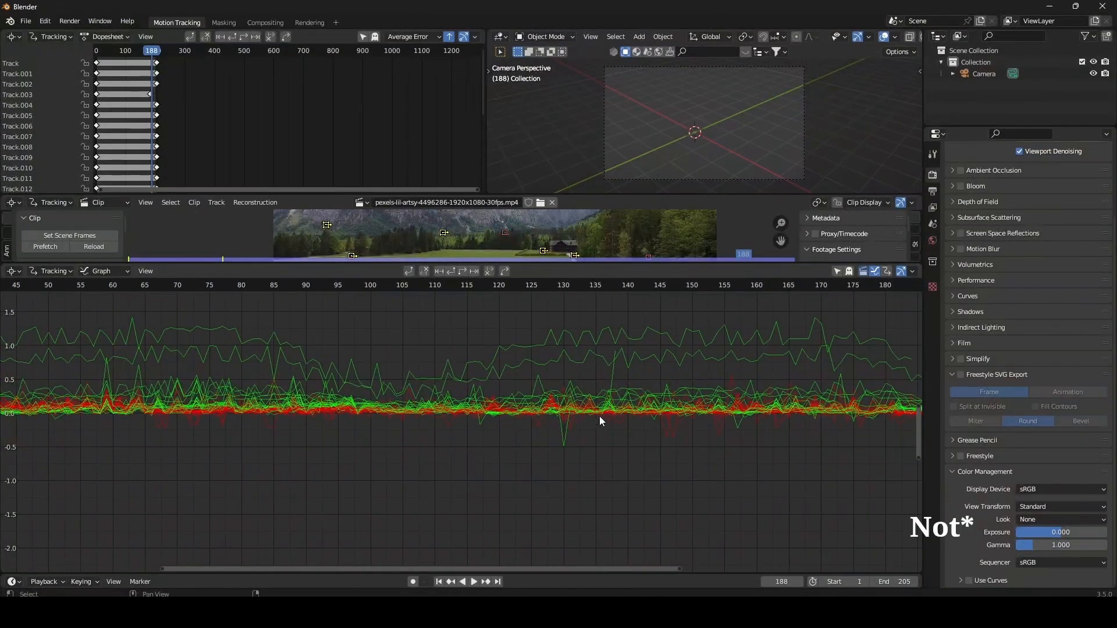
# - Delete the track whose curve drops sharply at frame 130
pyautogui.click(615, 371)
pyautogui.click(562, 444)
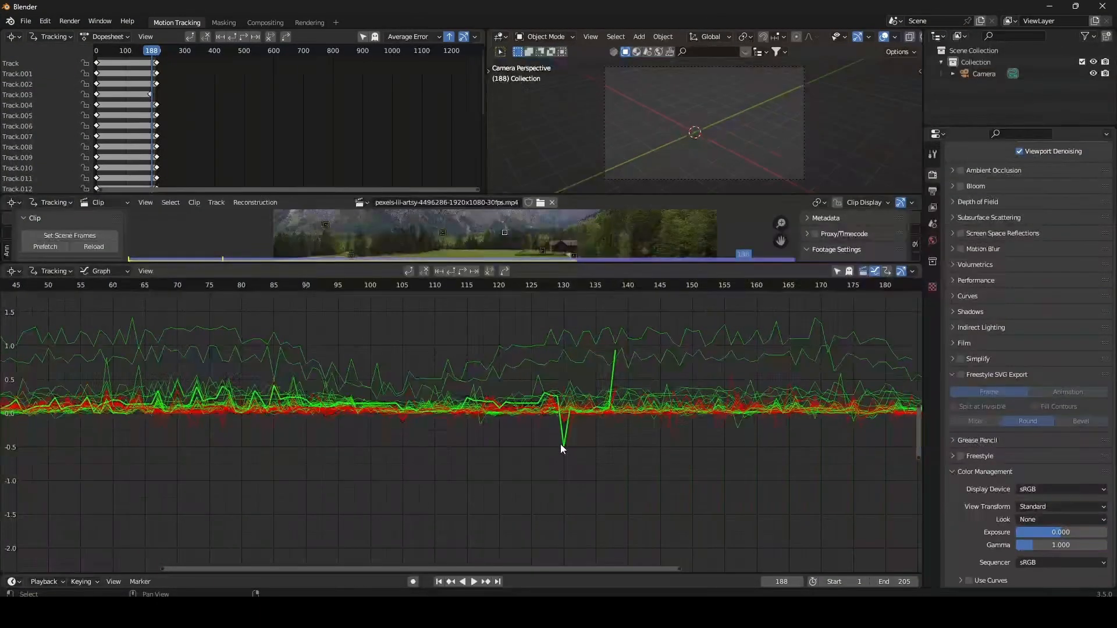
pyautogui.press('x')
pyautogui.click(583, 438)
# - Delete the track with the highest outlying curve and make the clip view taller
pyautogui.scroll(-2, 588, 435)
pyautogui.moveTo(731, 399); pyautogui.dragTo(609, 416, button='middle')
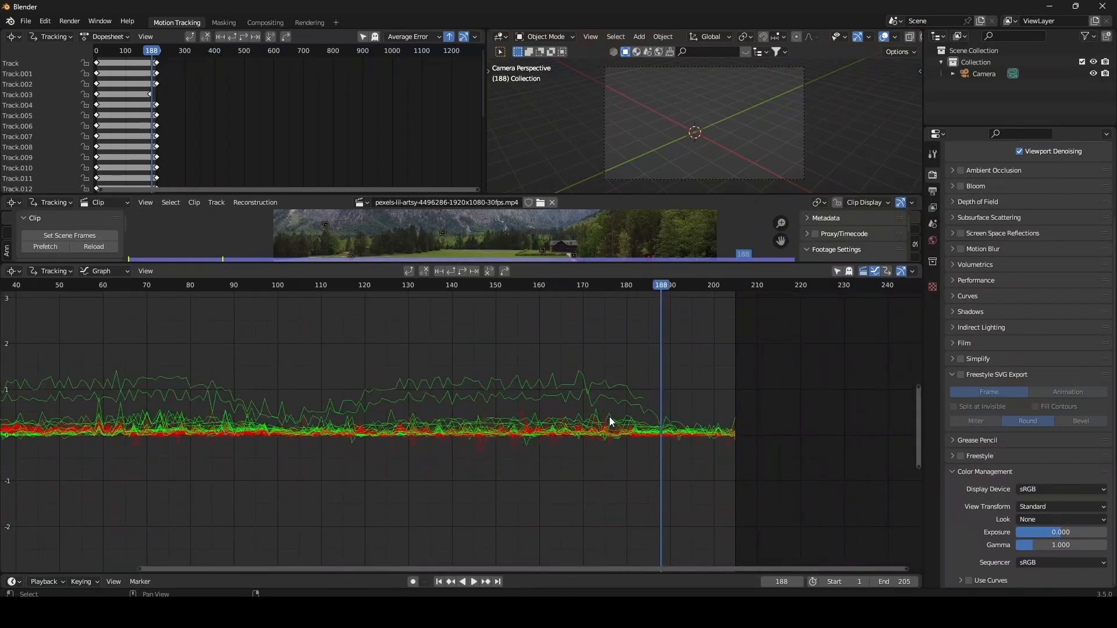
pyautogui.click(602, 382)
pyautogui.moveTo(233, 403); pyautogui.dragTo(531, 410, button='middle')
pyautogui.moveTo(575, 267); pyautogui.dragTo(589, 339)
pyautogui.press('x')
pyautogui.click(543, 462)
# - Select the track curve that spikes around frame 59, enlarge the clip view and go to frame 59 to inspect its marker
pyautogui.moveTo(539, 512); pyautogui.dragTo(400, 477, button='middle')
pyautogui.click(399, 476)
pyautogui.scroll(8, 399, 477)
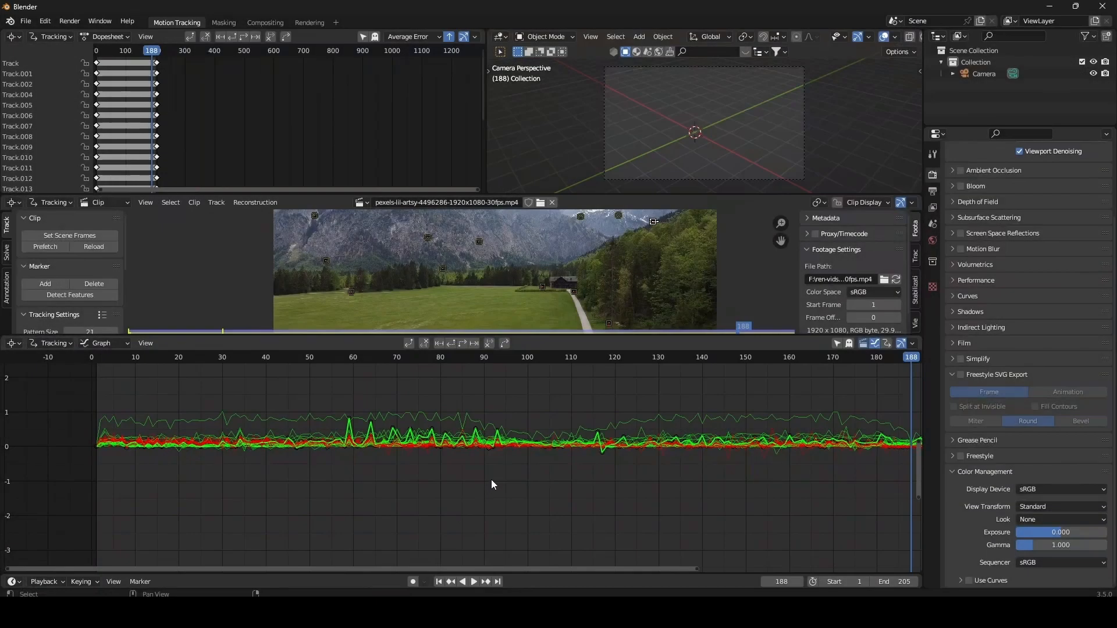
pyautogui.moveTo(491, 479); pyautogui.dragTo(235, 474, button='middle')
pyautogui.scroll(5, 549, 462)
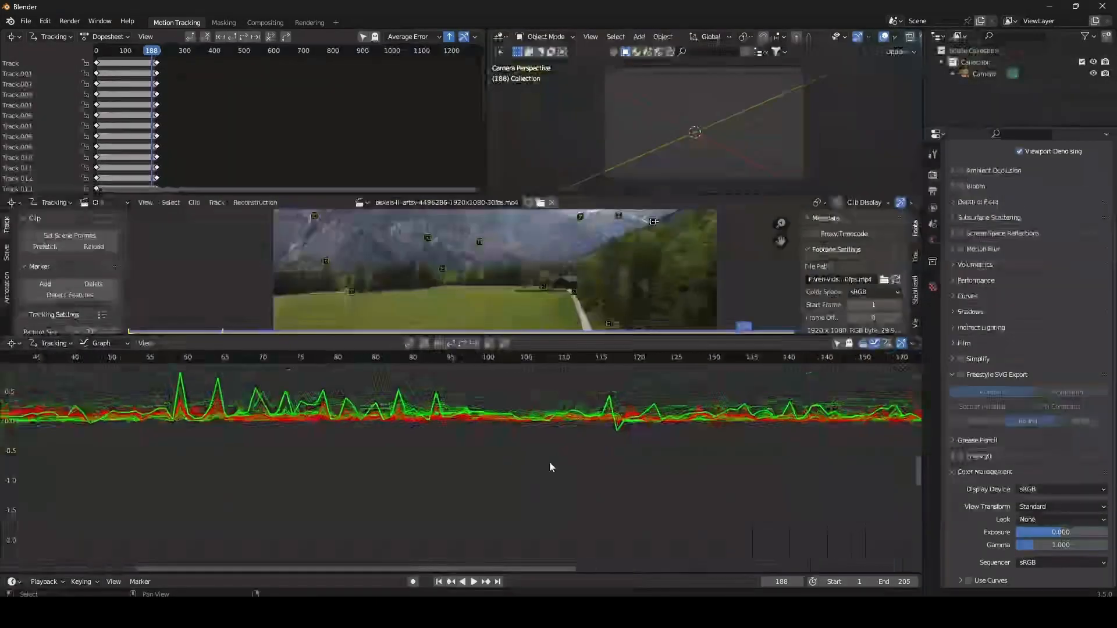
pyautogui.moveTo(587, 335); pyautogui.dragTo(584, 533)
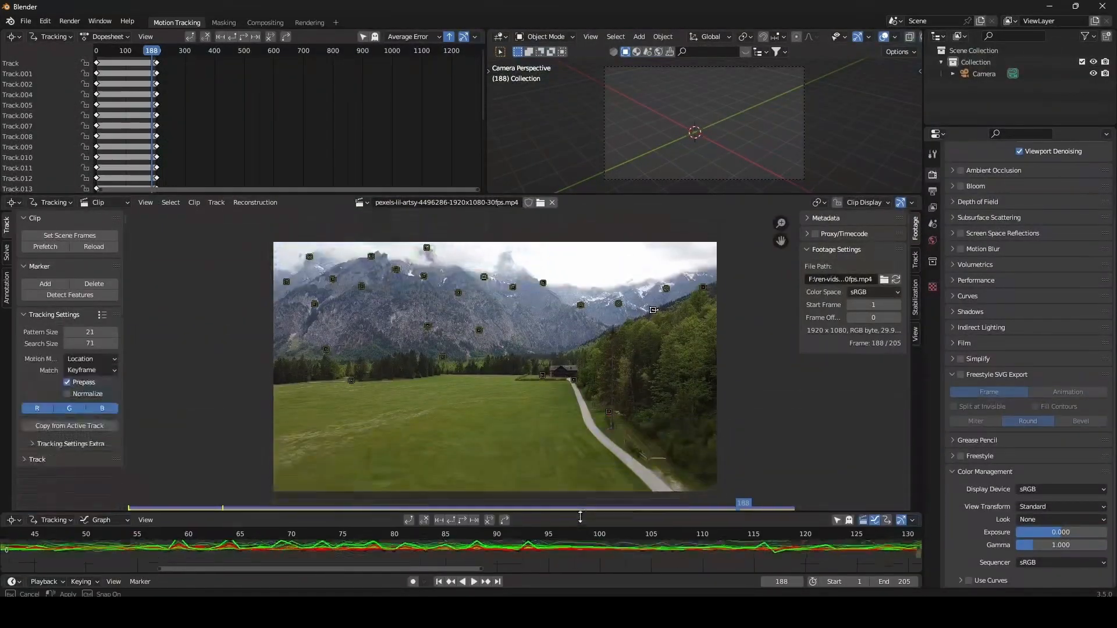
pyautogui.moveTo(353, 551); pyautogui.dragTo(181, 551)
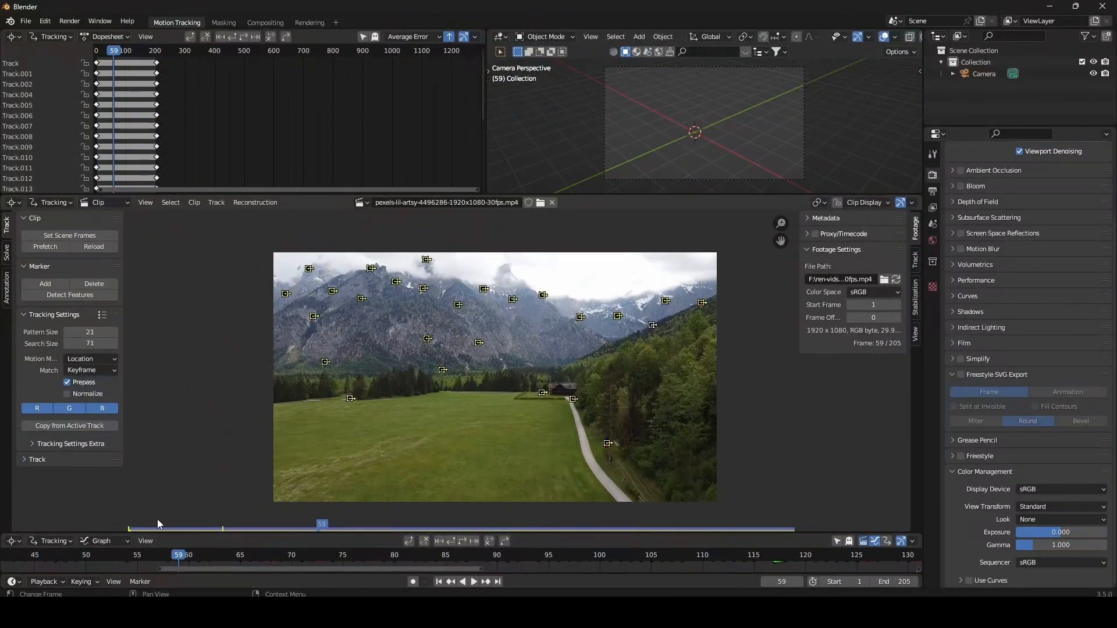
# - Select all tracking markers, enable automatic keyframe selection in the solve settings and solve the camera motion
pyautogui.press('a')
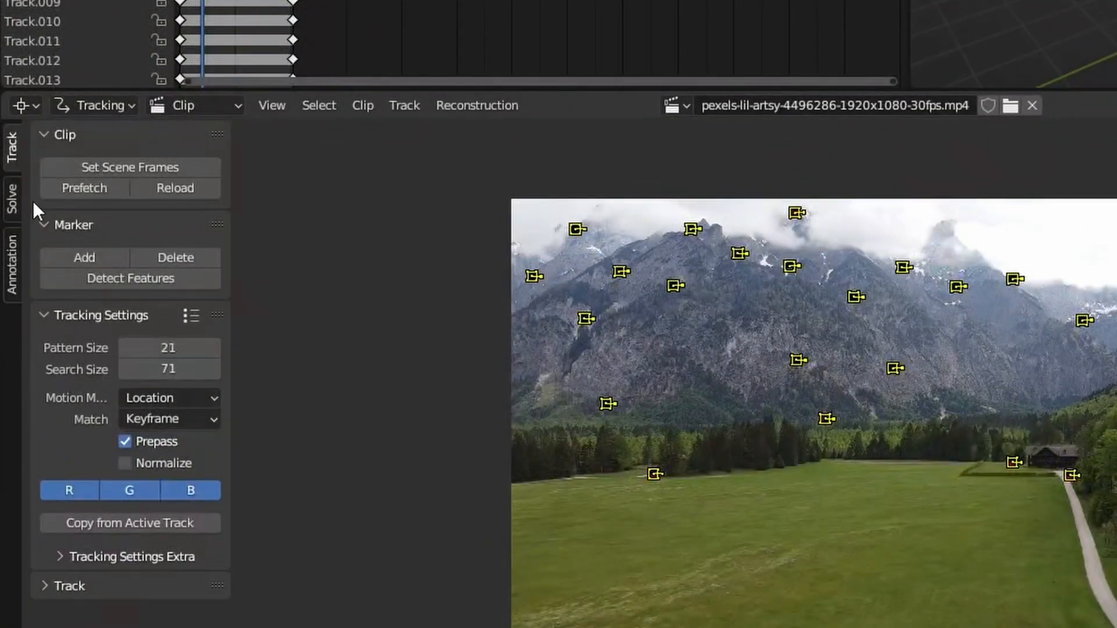
pyautogui.click(10, 201)
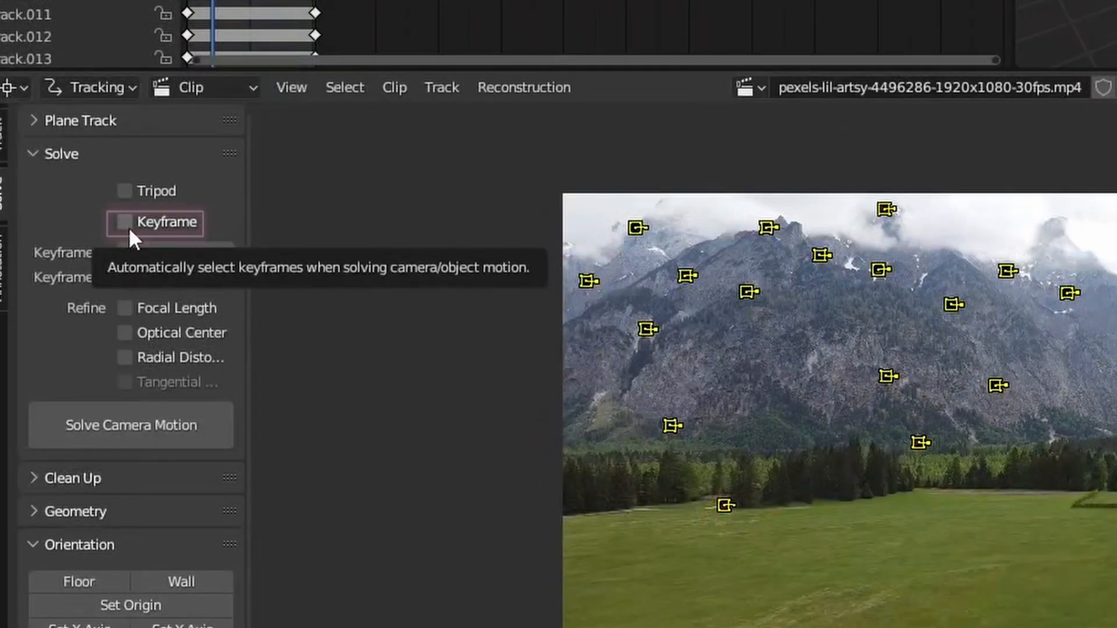
pyautogui.click(124, 222)
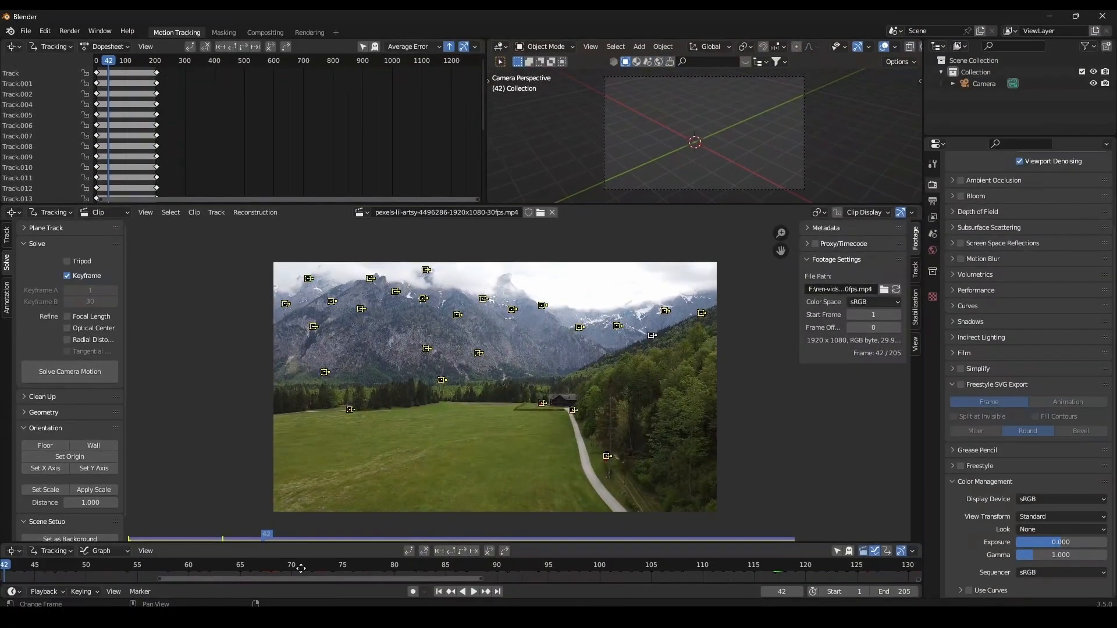
pyautogui.moveTo(300, 569); pyautogui.dragTo(533, 564, button='middle')
pyautogui.scroll(-7, 533, 564)
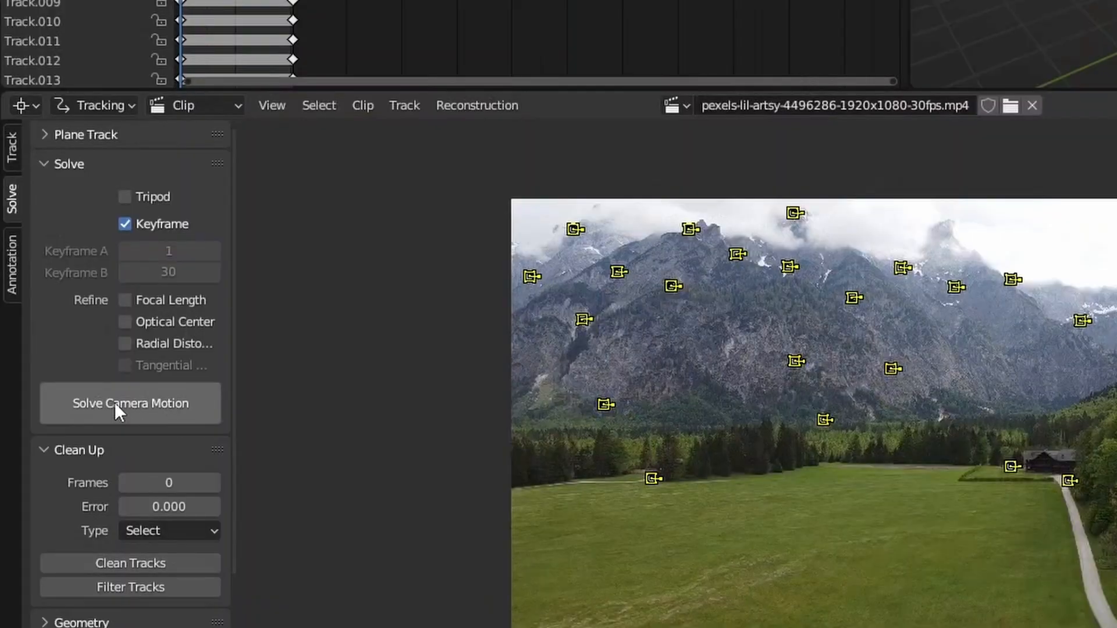
pyautogui.click(141, 401)
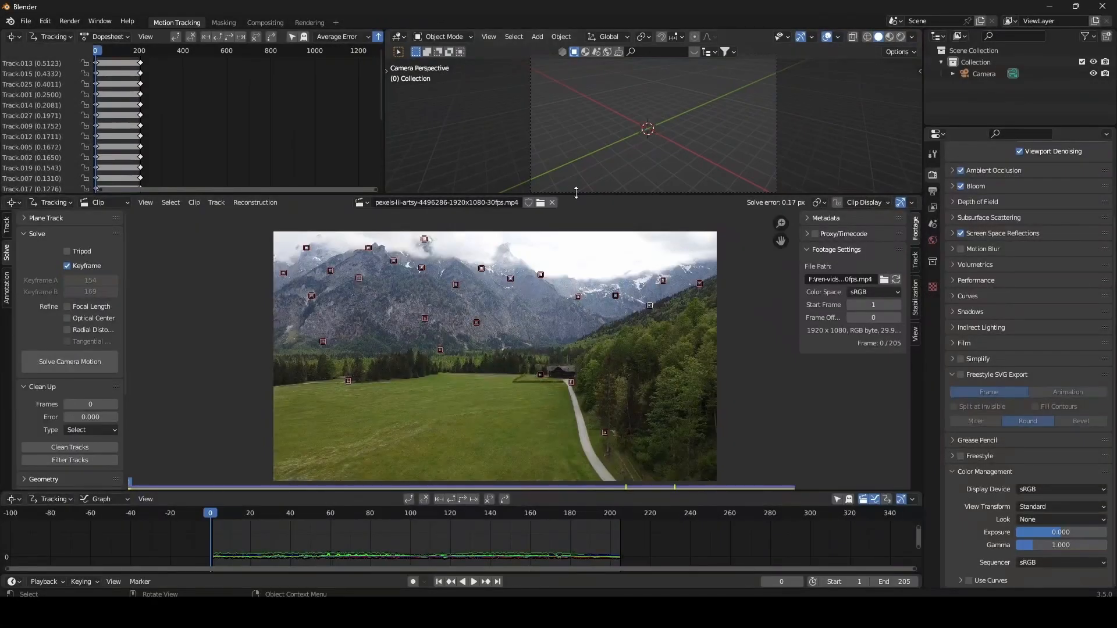
# - Set up the tracking scene from the solved camera motion
pyautogui.moveTo(575, 193); pyautogui.dragTo(580, 220)
pyautogui.scroll(-5, 64, 401)
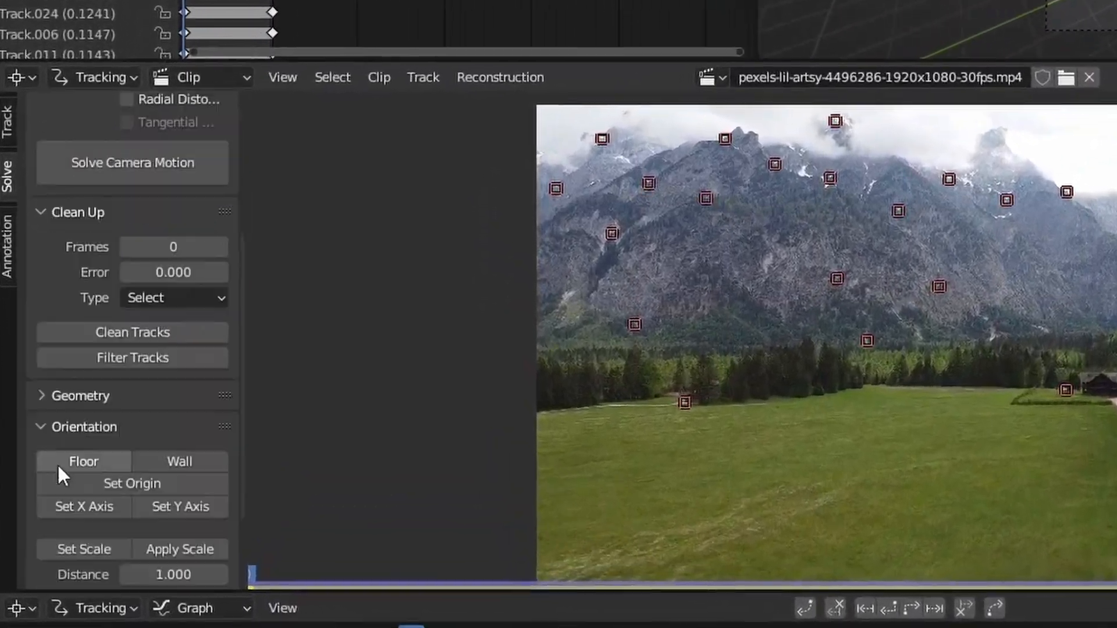
pyautogui.scroll(-5, 62, 463)
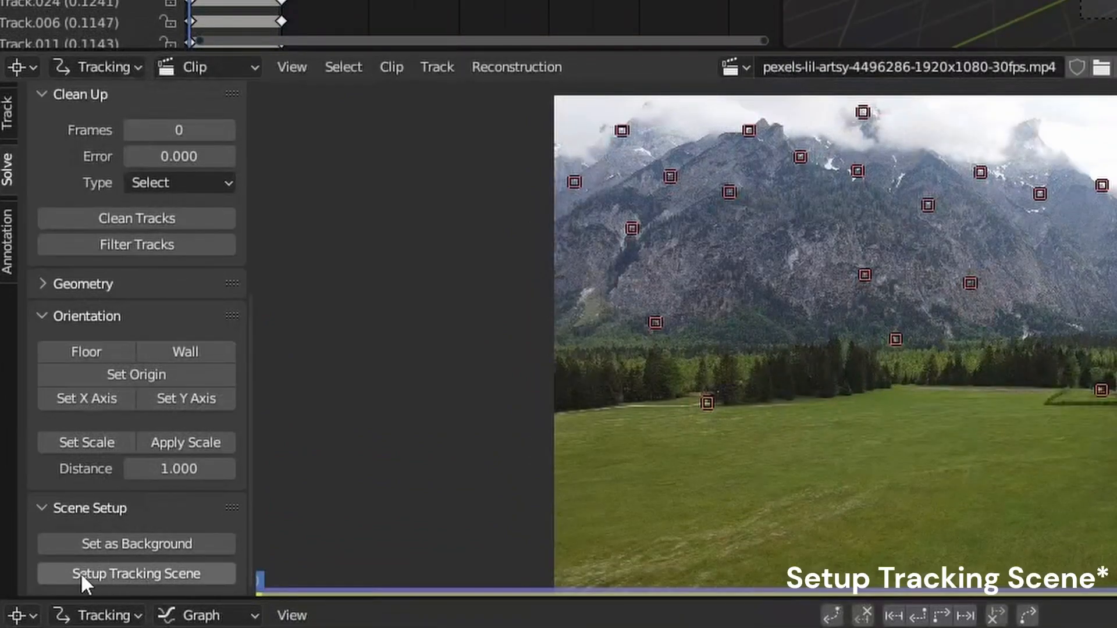
pyautogui.click(172, 572)
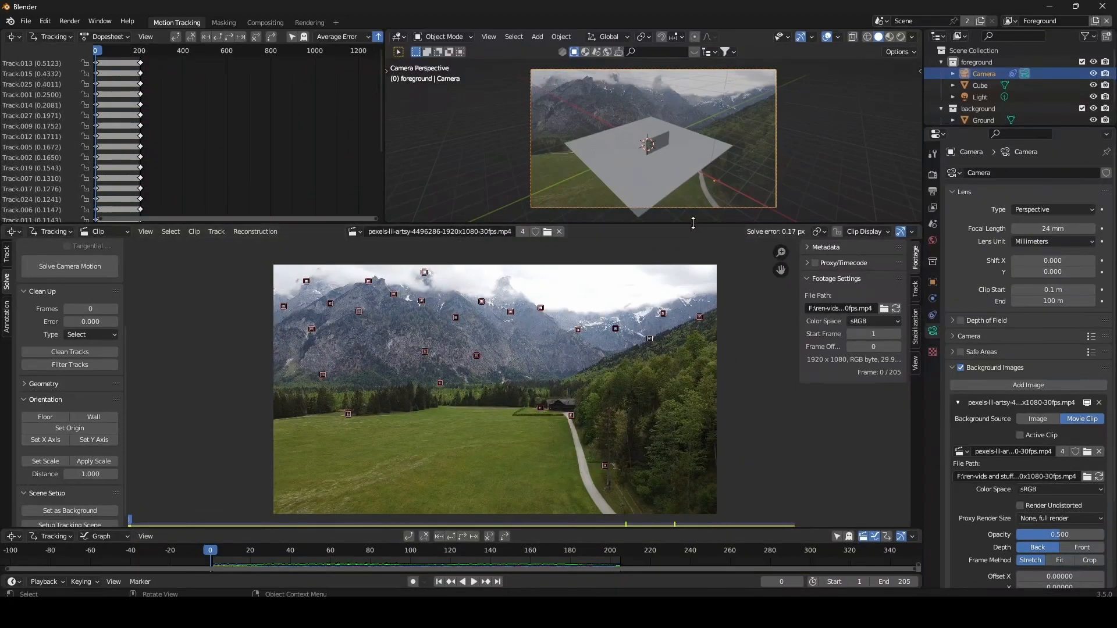
# - Enlarge the 3D viewport to fill most of the workspace and make the outliner taller
pyautogui.moveTo(692, 224); pyautogui.dragTo(669, 540)
pyautogui.moveTo(383, 388); pyautogui.dragTo(12, 387)
pyautogui.moveTo(973, 127); pyautogui.dragTo(973, 234)
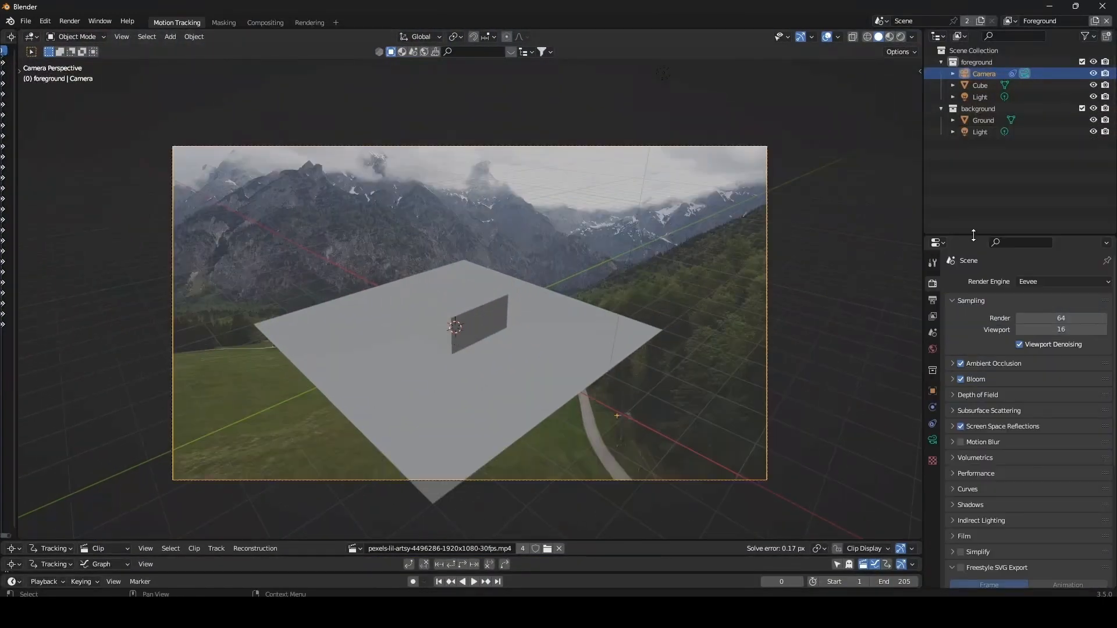
# - Show the tracked camera's background image settings
pyautogui.click(931, 440)
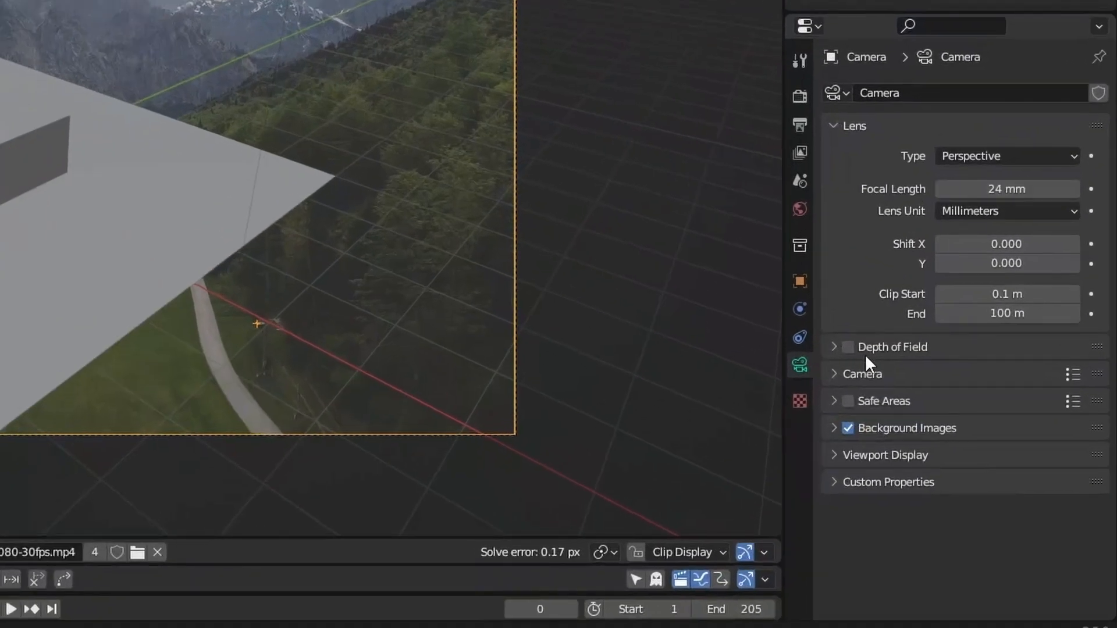
pyautogui.click(887, 428)
pyautogui.scroll(-8, 939, 314)
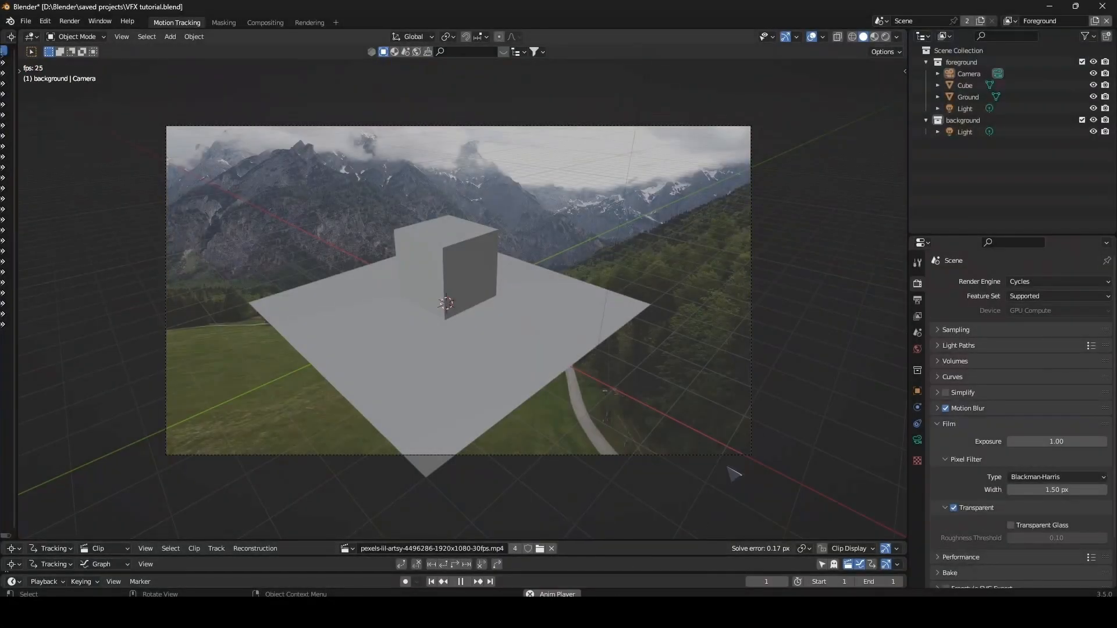
# - Inspect the camera and the contents of the foreground and background collections in the outliner
pyautogui.click(969, 73)
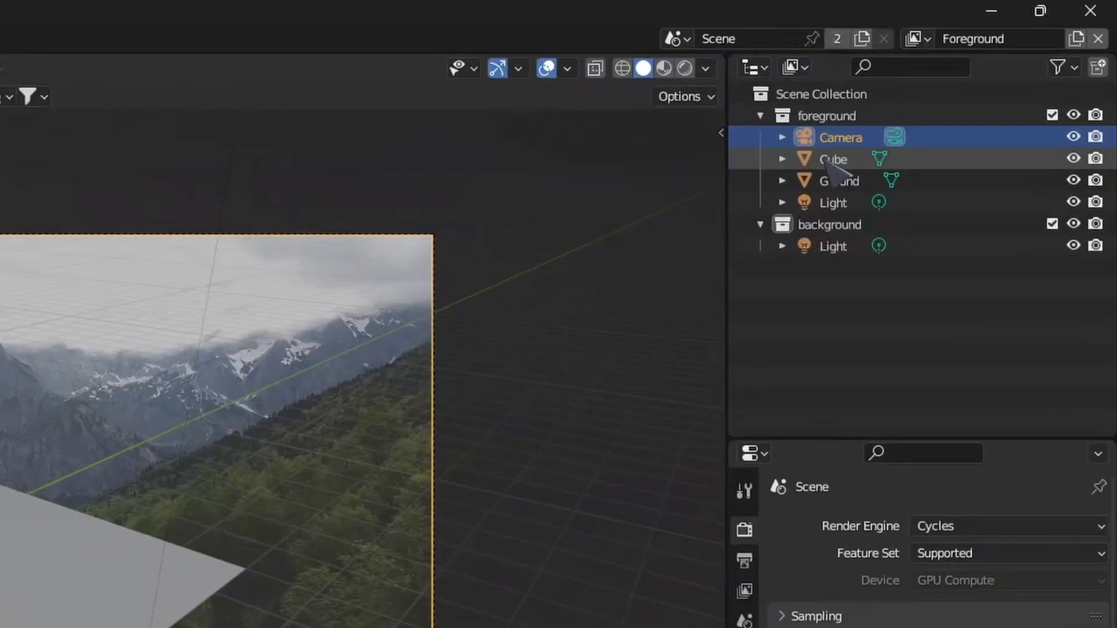
pyautogui.click(572, 456)
pyautogui.click(807, 114)
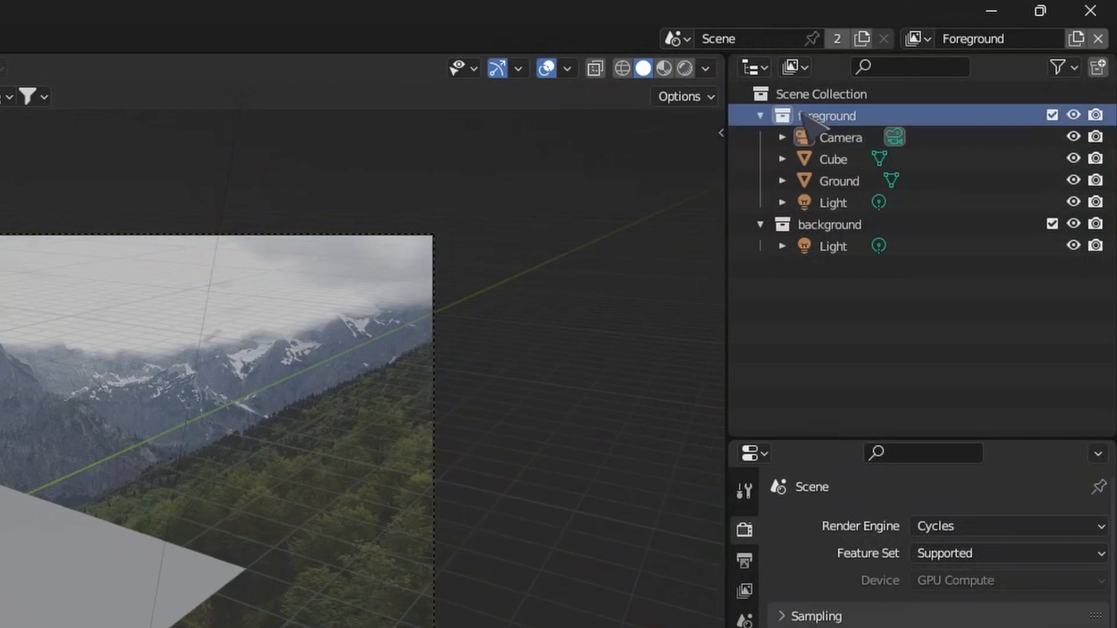
pyautogui.click(812, 227)
pyautogui.click(854, 326)
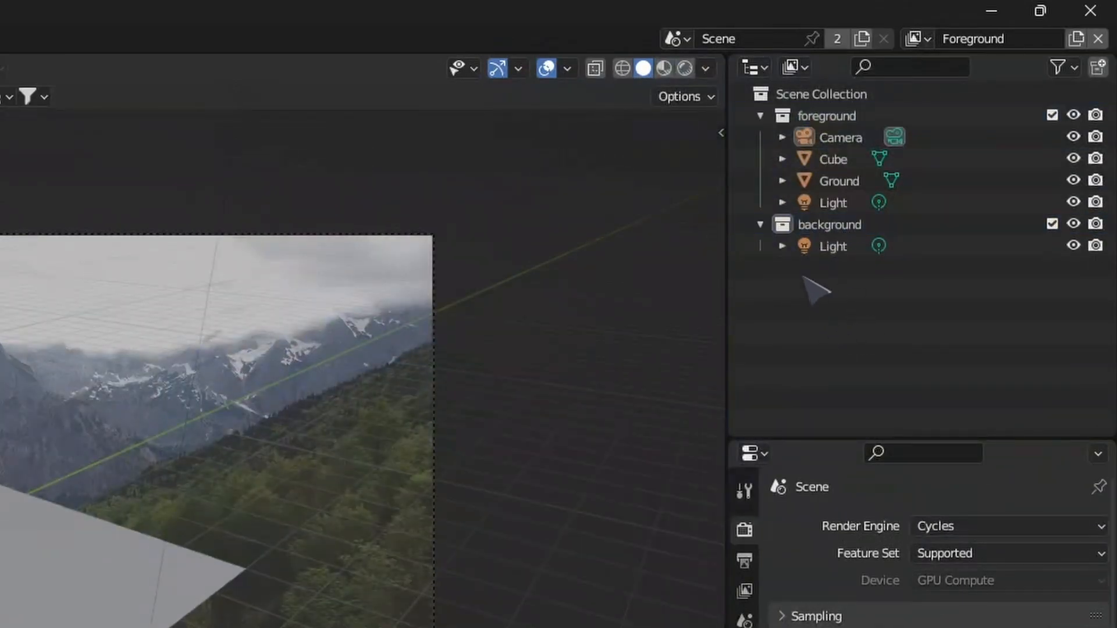
pyautogui.click(792, 123)
pyautogui.click(829, 225)
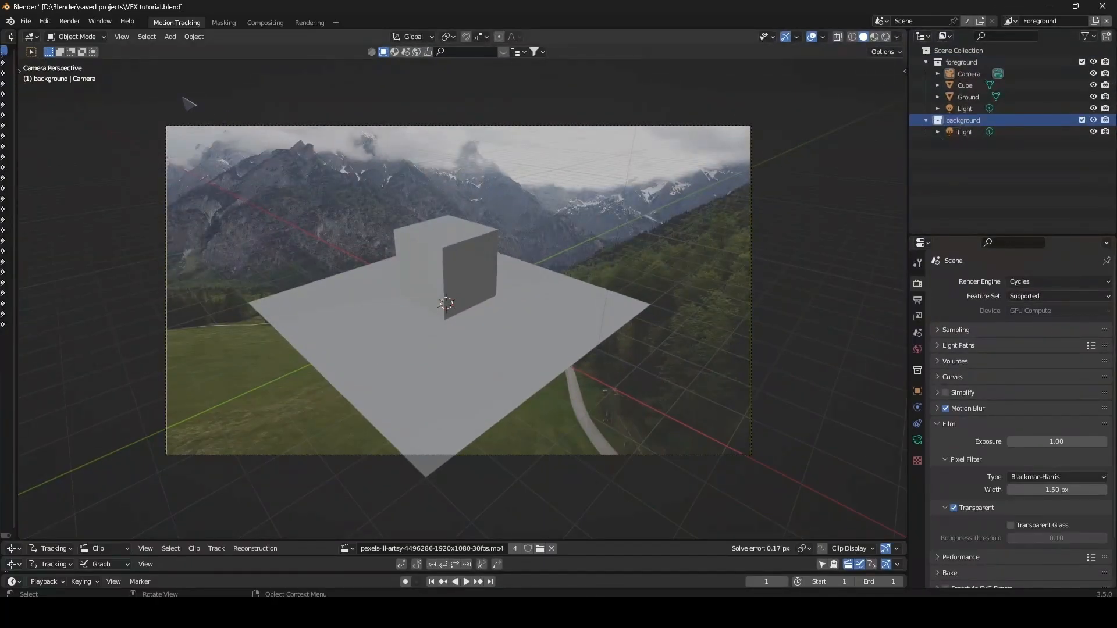
# - Render the current frame as a still image
pyautogui.click(70, 21)
pyautogui.click(87, 33)
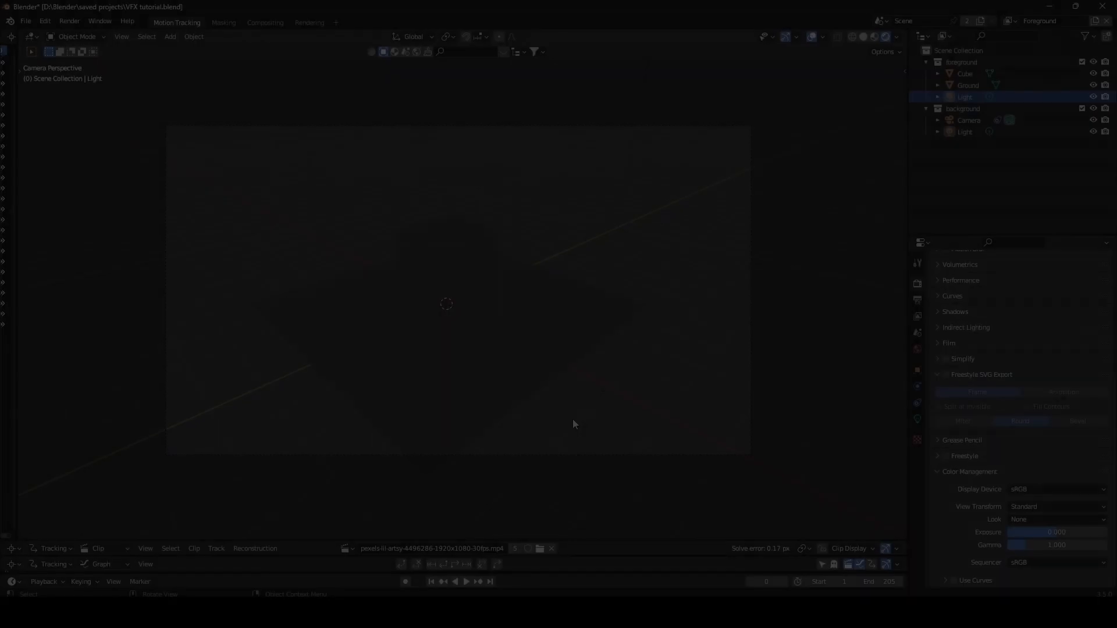
# - Switch the render engine to Cycles and enable a transparent film background
pyautogui.scroll(8, 995, 403)
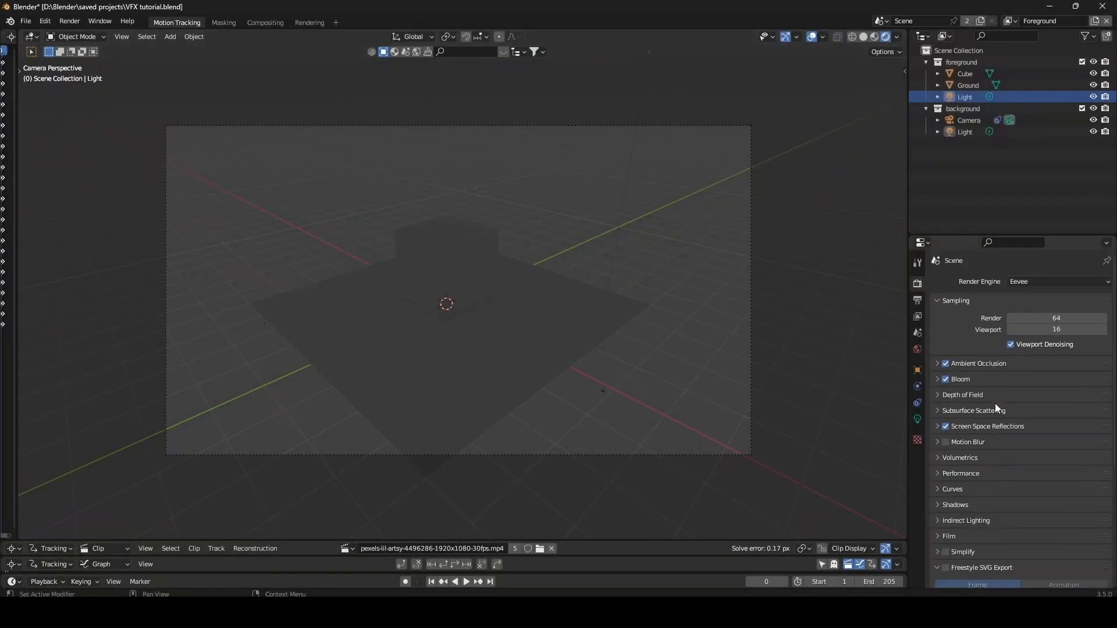
pyautogui.click(1064, 282)
pyautogui.scroll(-8, 975, 410)
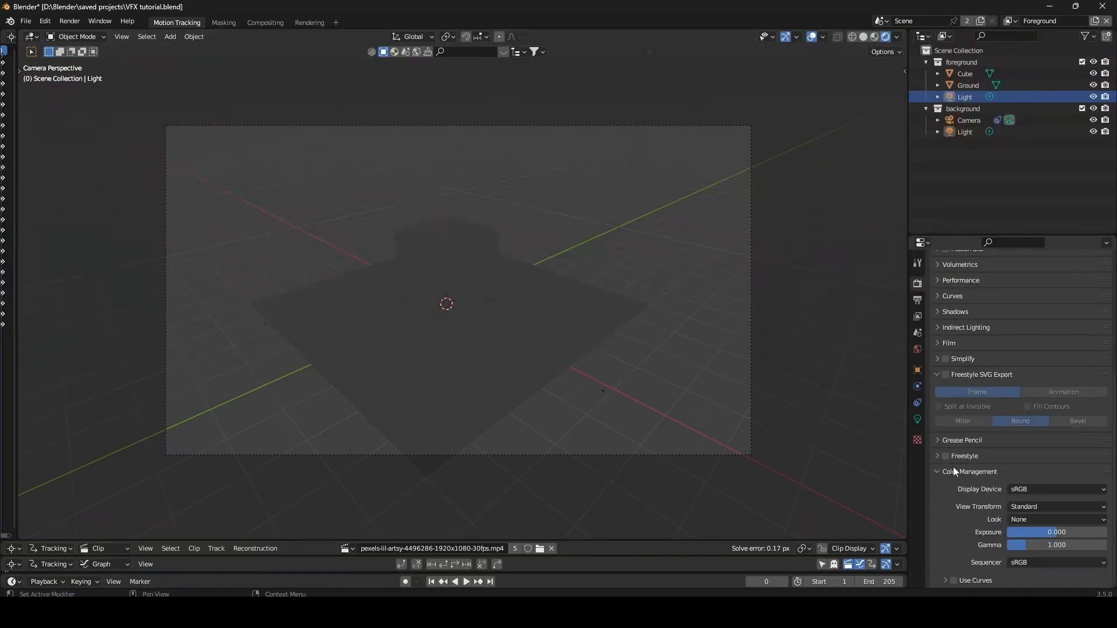
pyautogui.click(948, 343)
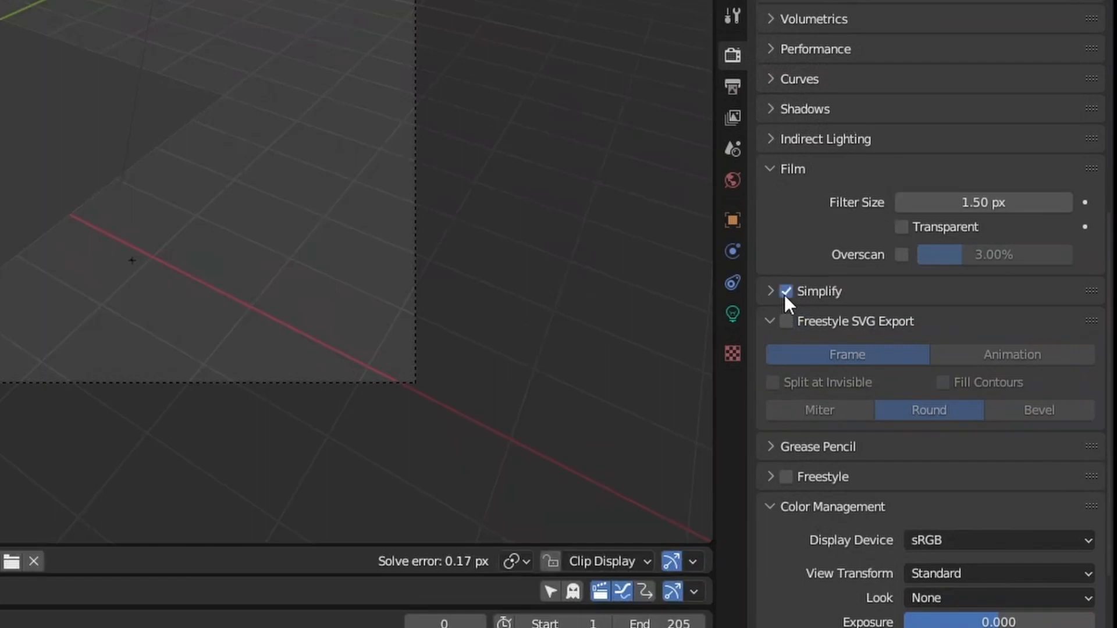
pyautogui.click(785, 291)
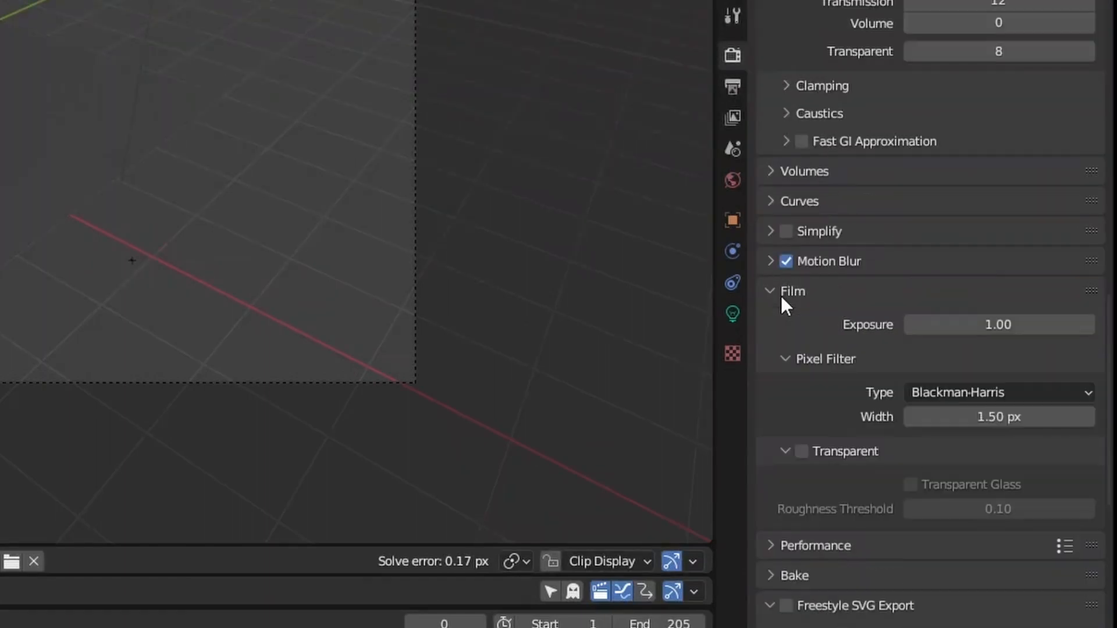
pyautogui.scroll(-3, 857, 381)
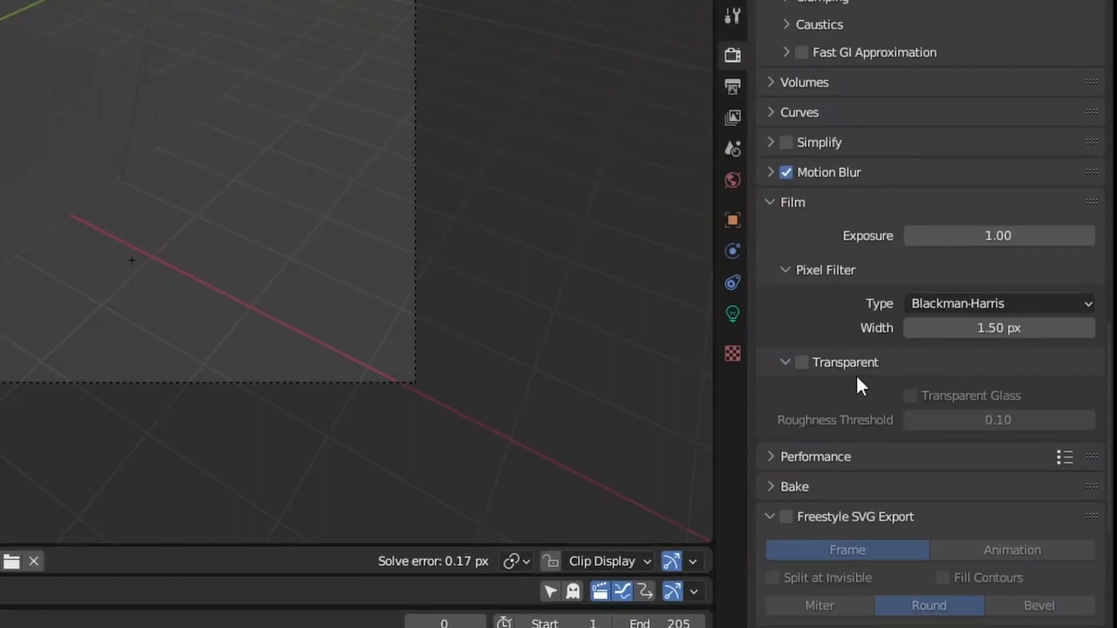
pyautogui.click(802, 363)
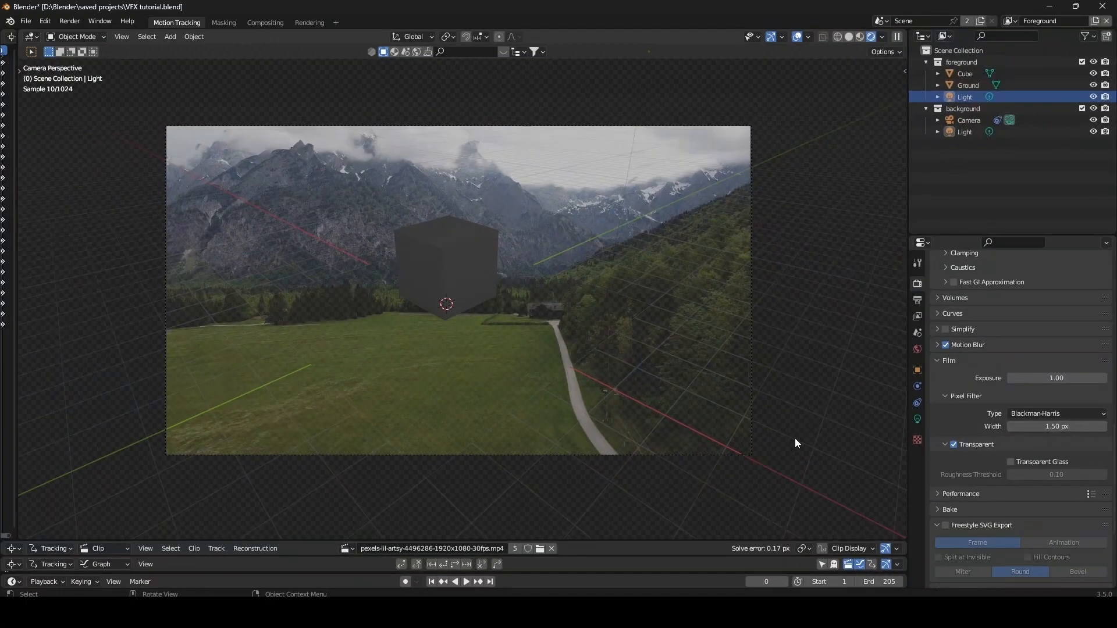